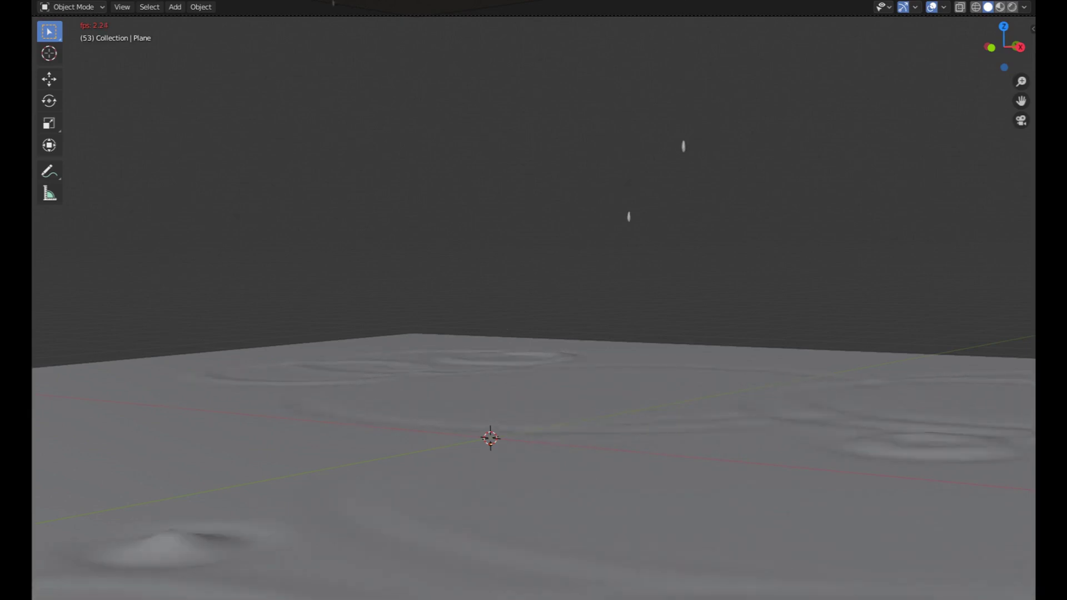
{"action": "right_click", "coordinate": [958, 43], "text": "shift"}
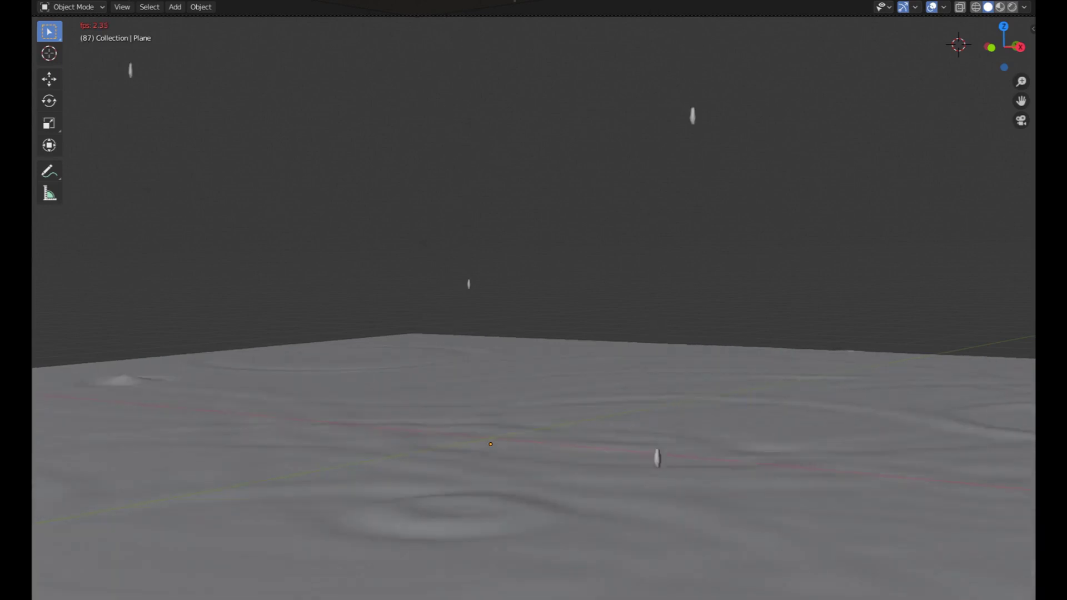
Add a mesh plane at the origin and scale it up to serve as the water surface.
{"action": "key", "text": "shift+a"}
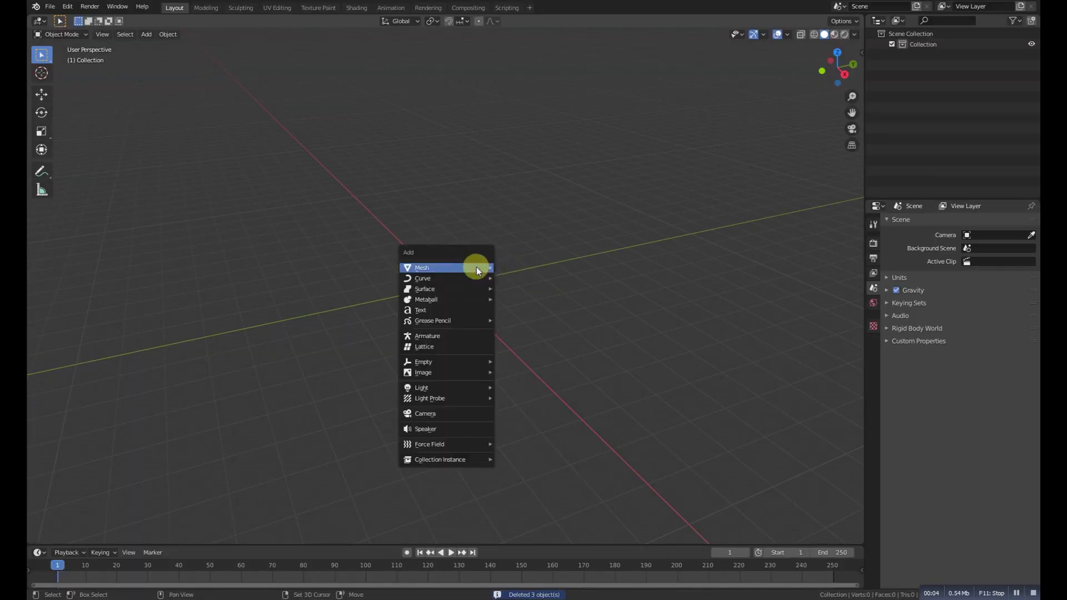
{"action": "mouse_move", "coordinate": [476, 270]}
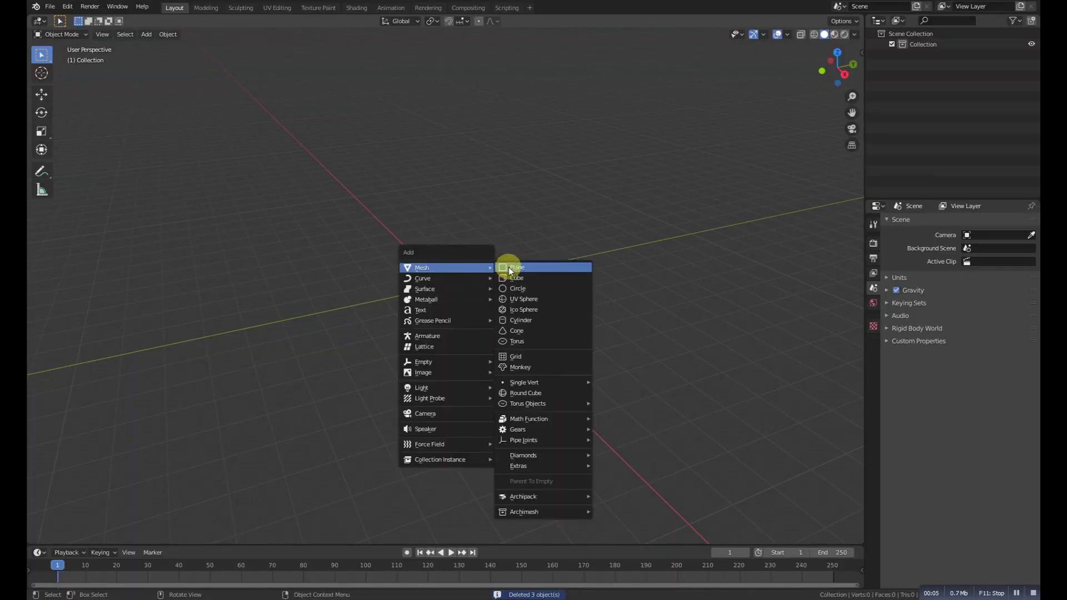
{"action": "left_click", "coordinate": [509, 269]}
{"action": "scroll", "coordinate": [474, 309], "scroll_direction": "up", "scroll_amount": 4}
{"action": "mouse_move", "coordinate": [467, 287]}
{"action": "middle_mouse_down"}
{"action": "mouse_move", "coordinate": [473, 309]}
{"action": "mouse_move", "coordinate": [455, 281]}
{"action": "middle_mouse_up"}
{"action": "key", "text": "s"}
{"action": "left_click", "coordinate": [647, 348]}
{"action": "scroll", "coordinate": [645, 347], "scroll_direction": "down", "scroll_amount": 2}
Add a Subdivision Surface modifier to the plane with render and viewport subdivisions both set to 6.
{"action": "left_click", "coordinate": [871, 336]}
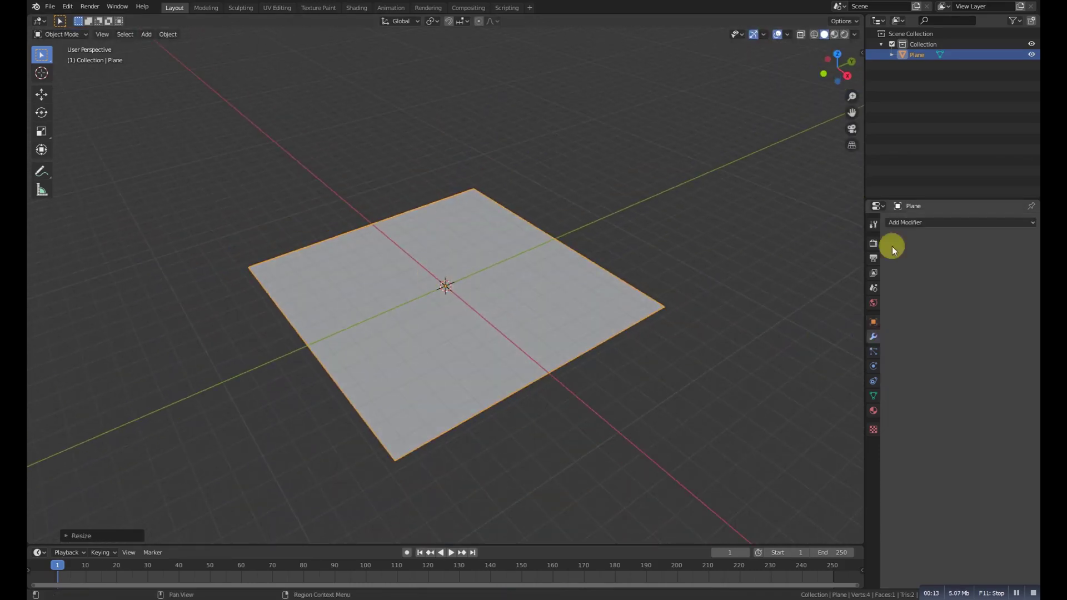
{"action": "left_click", "coordinate": [894, 222]}
{"action": "key", "text": "Return"}
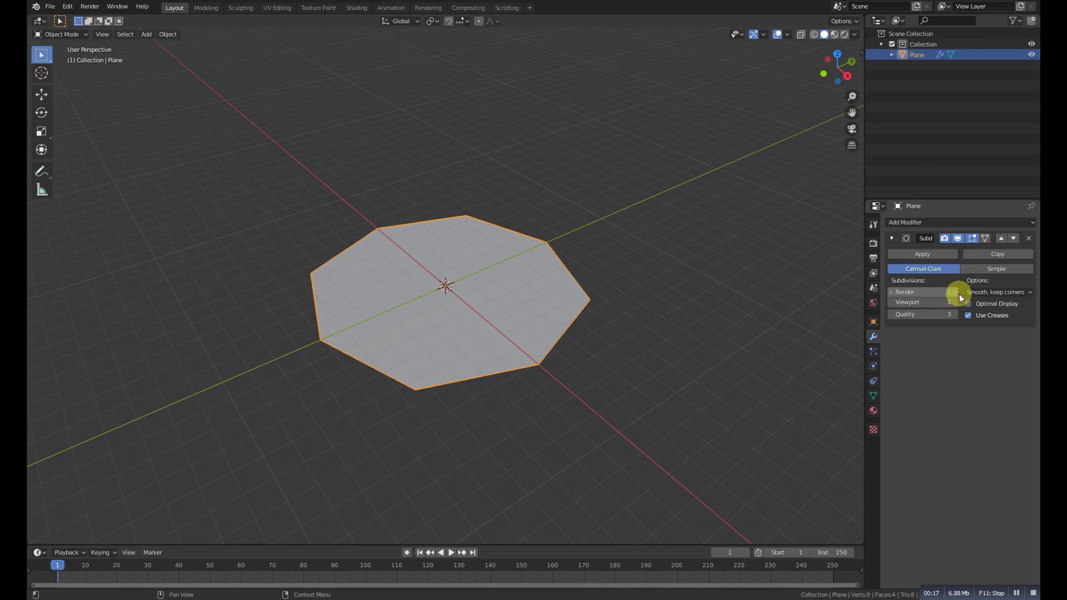
{"action": "left_click_drag", "start_coordinate": [949, 302], "coordinate": [1002, 303]}
{"action": "left_click", "coordinate": [954, 292]}
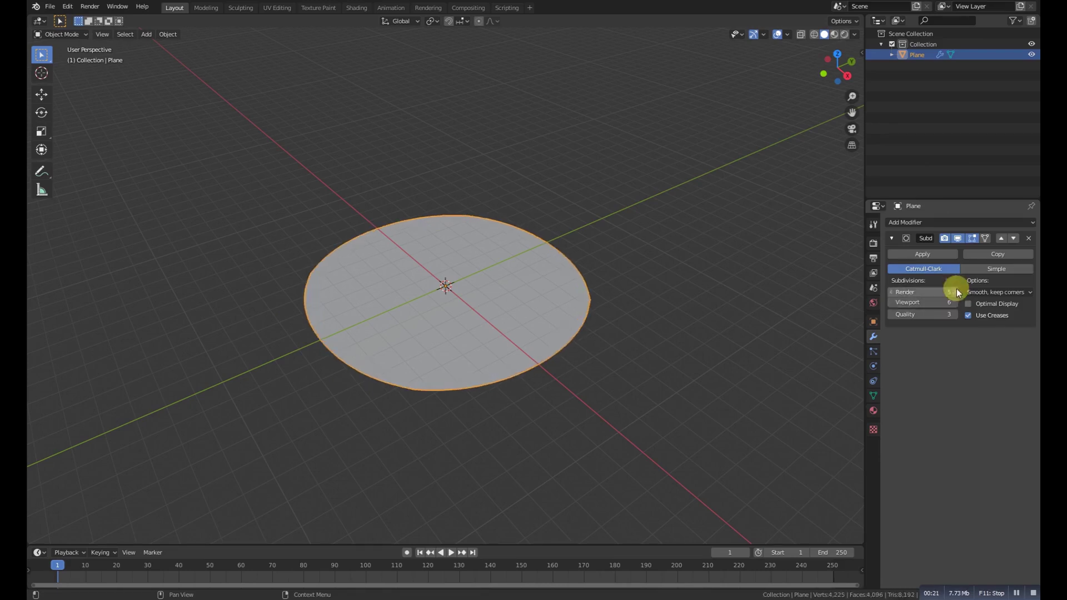
Insert four loop cuts on the plane, each slid close to one outer edge, to sharpen the subdivided corners.
{"action": "key", "text": "Tab"}
{"action": "key", "text": "ctrl+r"}
{"action": "left_click", "coordinate": [548, 369]}
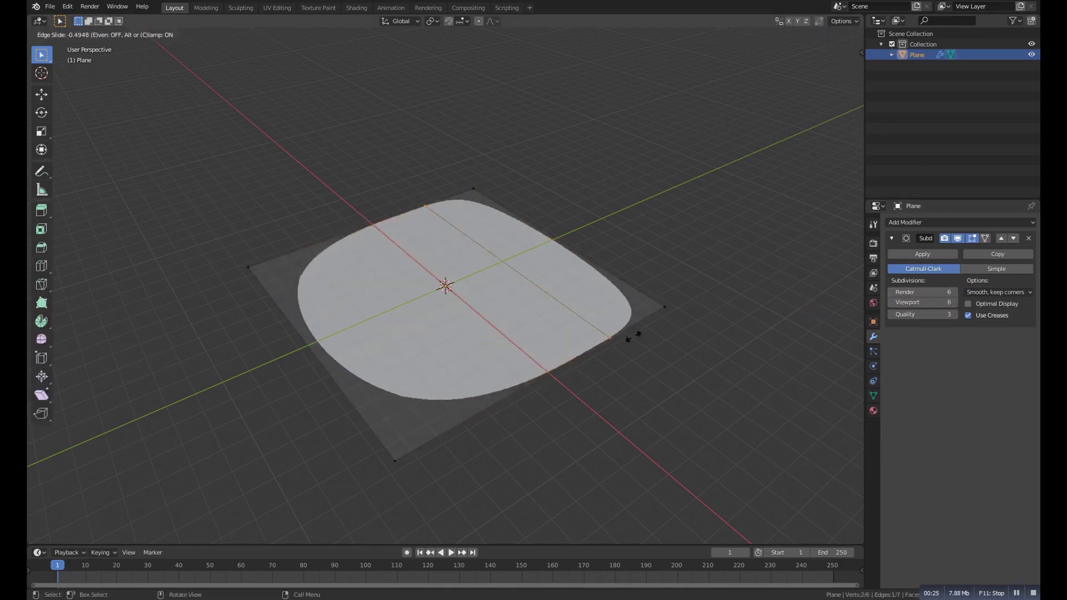
{"action": "left_click", "coordinate": [560, 347]}
{"action": "key", "text": "ctrl+r"}
{"action": "left_click", "coordinate": [556, 348]}
{"action": "left_click", "coordinate": [419, 410]}
{"action": "key", "text": "ctrl+r"}
{"action": "left_click", "coordinate": [331, 351]}
{"action": "left_click", "coordinate": [382, 464]}
{"action": "key", "text": "ctrl+r"}
{"action": "left_click", "coordinate": [361, 398]}
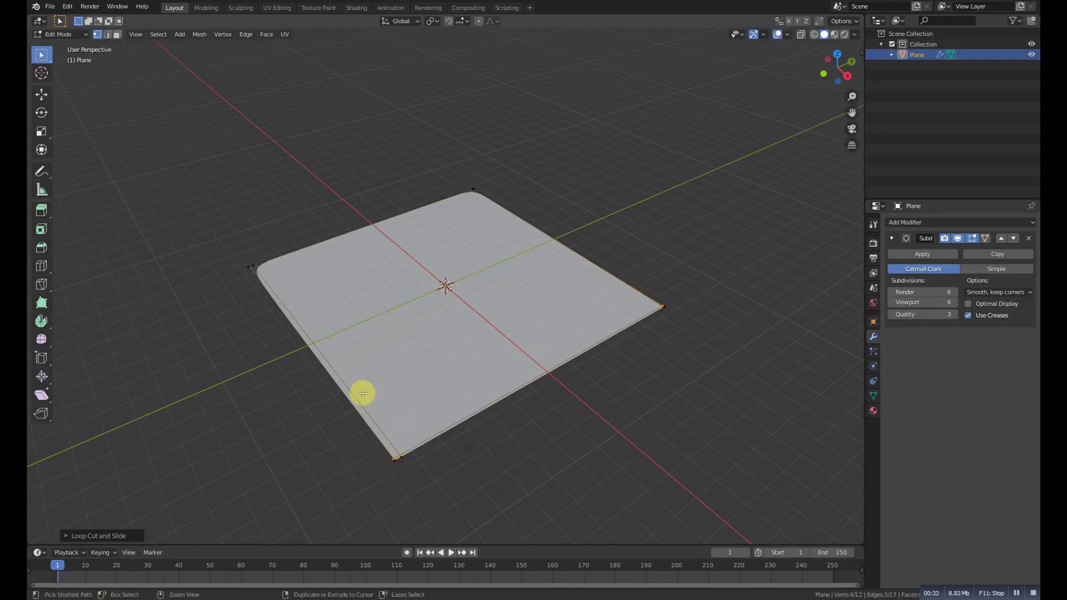
{"action": "left_click", "coordinate": [282, 303]}
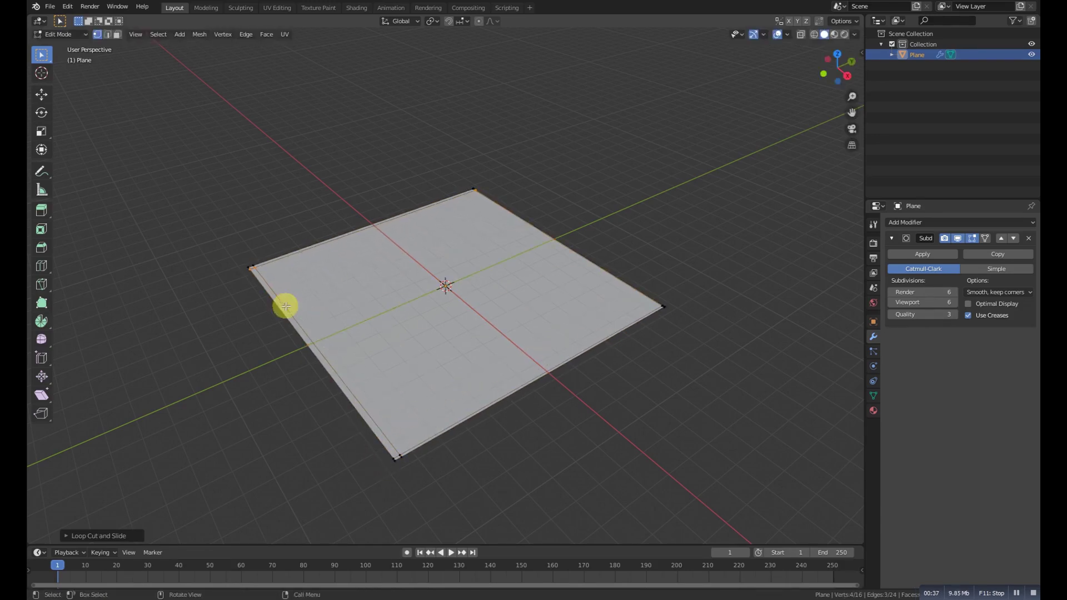
{"action": "key", "text": "Tab"}
{"action": "middle_click_drag", "start_coordinate": [436, 350], "coordinate": [488, 326]}
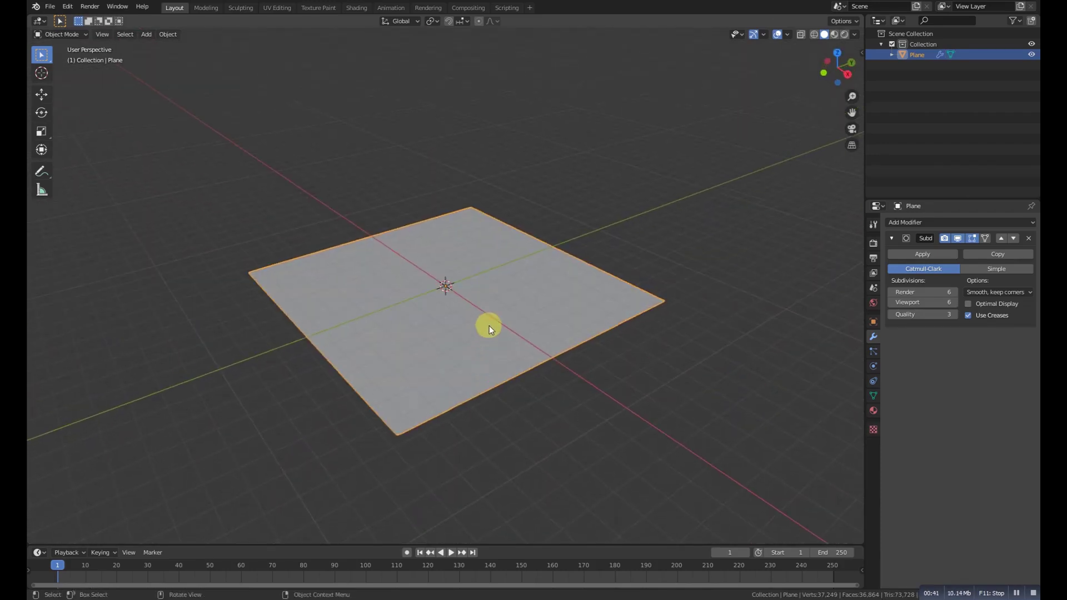
Enable Dynamic Paint on the plane, add it as a canvas and set the surface type to Waves.
{"action": "middle_click_drag", "start_coordinate": [656, 350], "coordinate": [637, 362]}
{"action": "left_click", "coordinate": [873, 353]}
{"action": "left_click", "coordinate": [873, 364]}
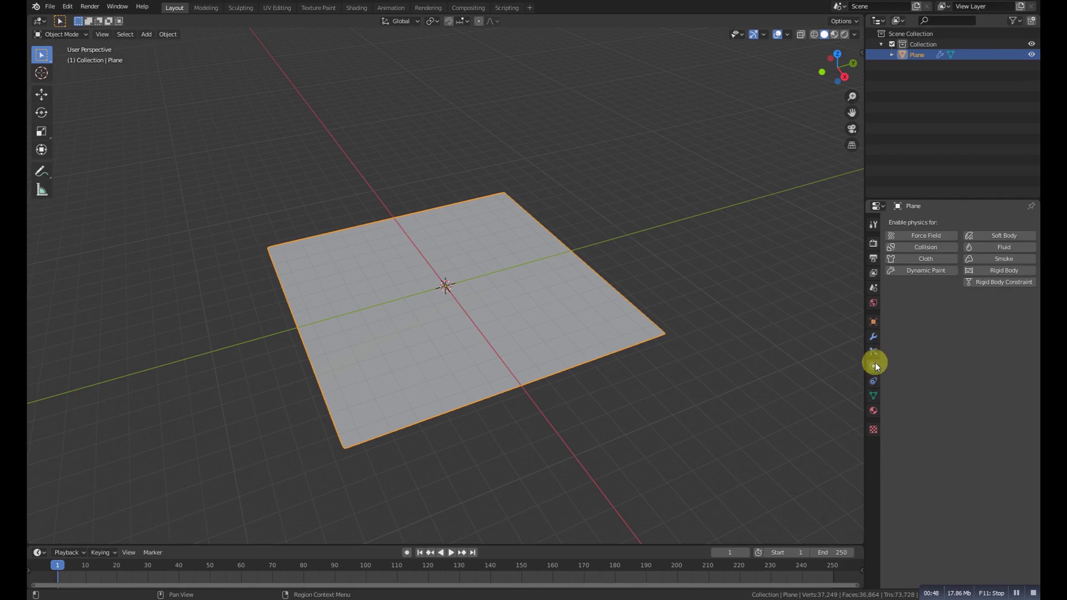
{"action": "left_click", "coordinate": [922, 270]}
{"action": "left_click", "coordinate": [966, 373]}
{"action": "left_click", "coordinate": [977, 486]}
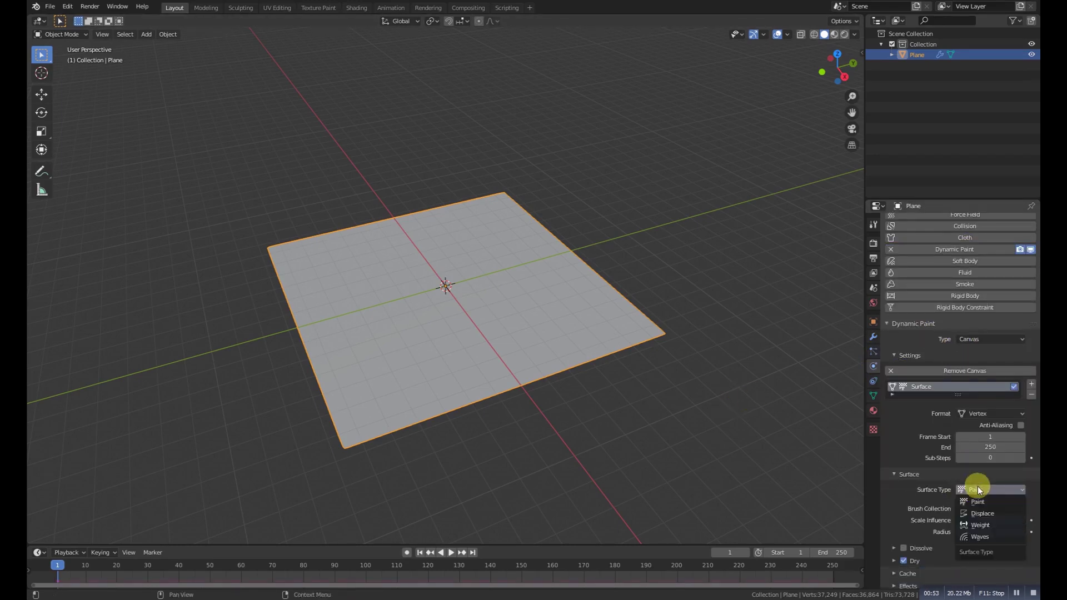
{"action": "left_click", "coordinate": [962, 535]}
{"action": "scroll", "coordinate": [941, 499], "scroll_direction": "down", "scroll_amount": 2}
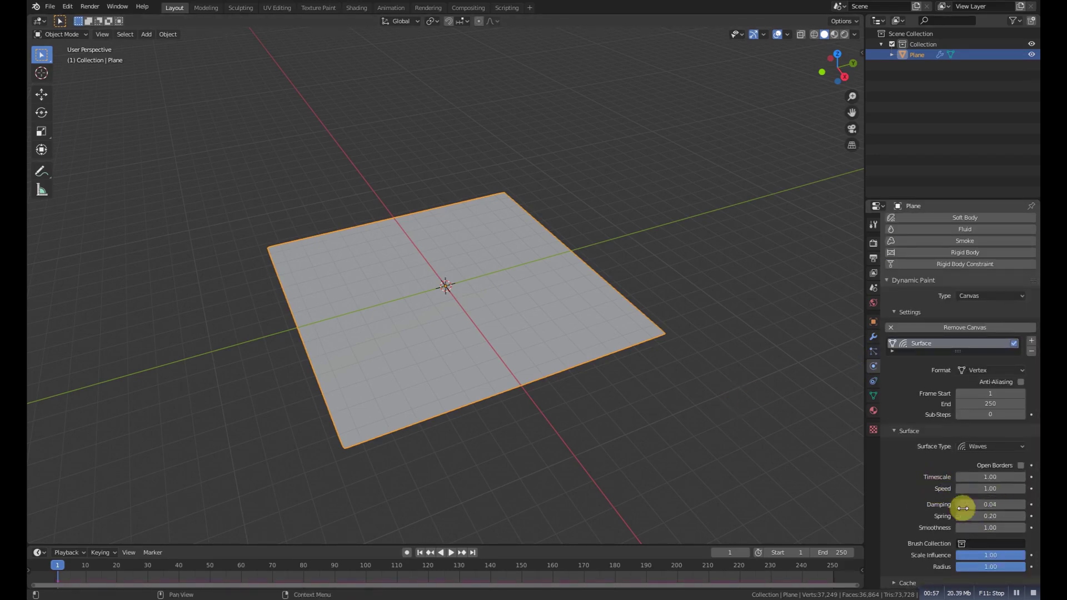
Add a second plane, scale it to nearly the size of the first and raise it along Z above it.
{"action": "middle_click_drag", "start_coordinate": [532, 345], "coordinate": [494, 320]}
{"action": "key", "text": "shift+a"}
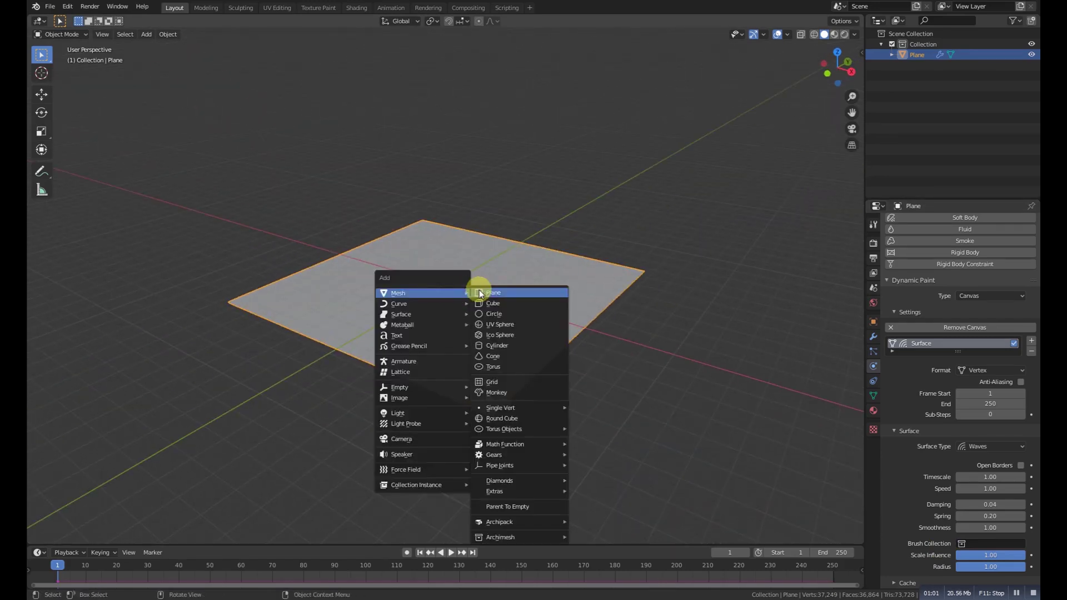
{"action": "left_click", "coordinate": [466, 290]}
{"action": "key", "text": "s"}
{"action": "left_click", "coordinate": [564, 361]}
{"action": "key", "text": "g"}
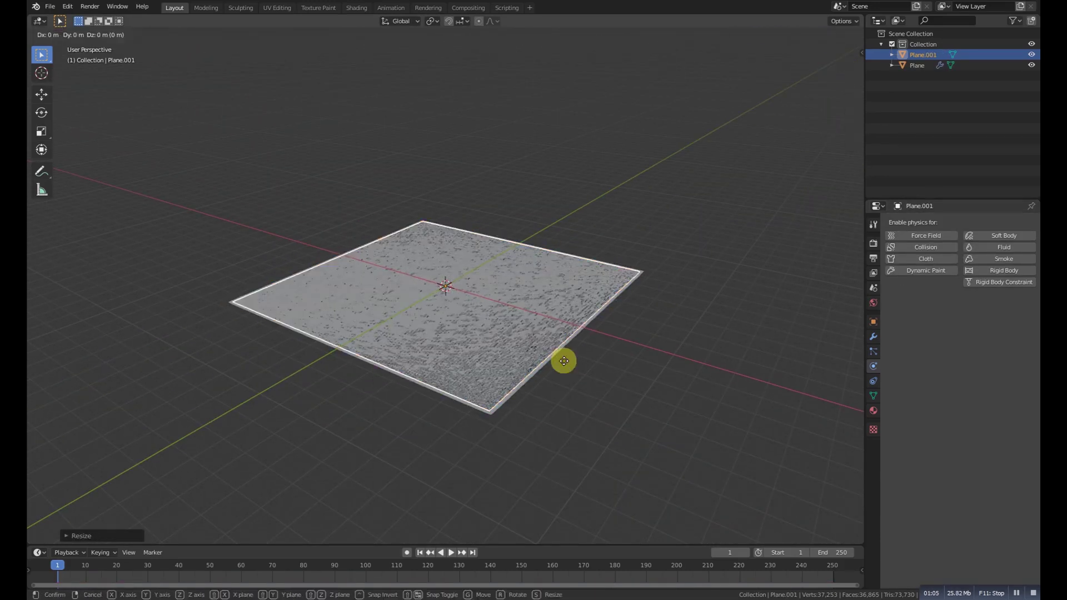
{"action": "key", "text": "z"}
{"action": "left_click", "coordinate": [527, 209]}
{"action": "middle_click_drag", "start_coordinate": [462, 302], "coordinate": [457, 289]}
Add a camera and fly its view to frame the lower plane from a low angle.
{"action": "key", "text": "shift+a"}
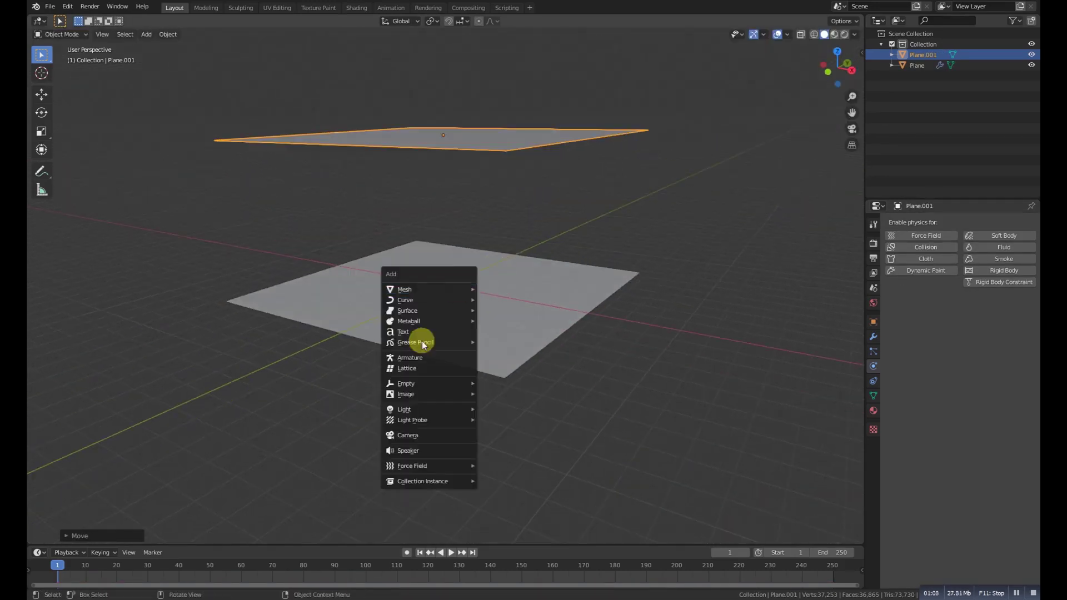
{"action": "left_click", "coordinate": [414, 434]}
{"action": "scroll", "coordinate": [455, 331], "scroll_direction": "up", "scroll_amount": 4}
{"action": "key", "text": "KP_0"}
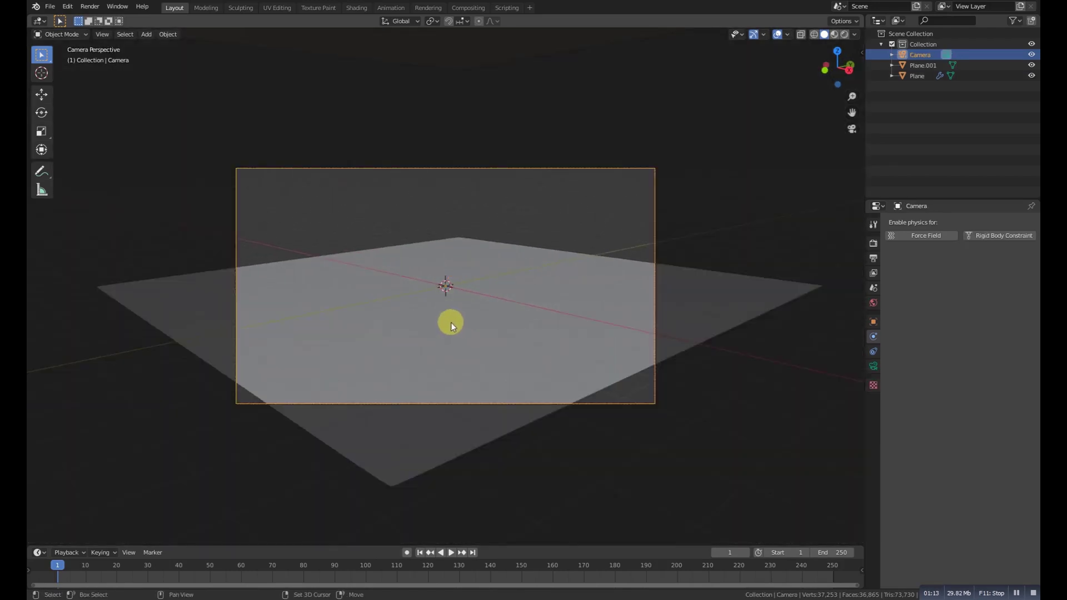
{"action": "key", "text": "shift+grave"}
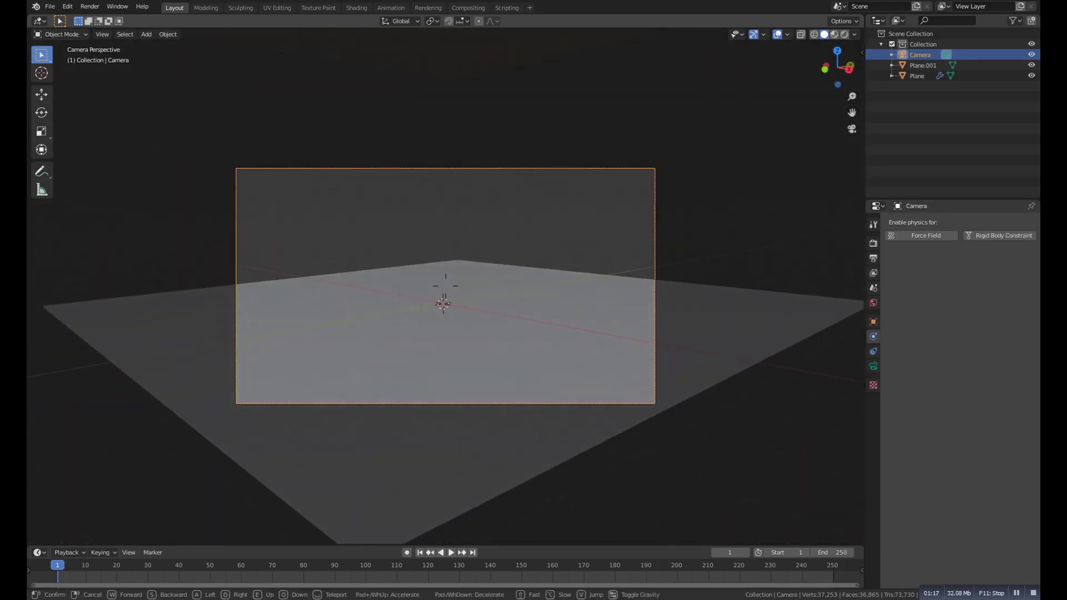
{"action": "left_click", "coordinate": [446, 285]}
Select the upper plane and show its particle settings.
{"action": "scroll", "coordinate": [468, 305], "scroll_direction": "up", "scroll_amount": 4}
{"action": "scroll", "coordinate": [468, 304], "scroll_direction": "down", "scroll_amount": 3}
{"action": "right_click", "coordinate": [735, 212], "text": "shift"}
{"action": "scroll", "coordinate": [444, 282], "scroll_direction": "down", "scroll_amount": 1}
{"action": "left_click_drag", "start_coordinate": [445, 282], "coordinate": [480, 283], "text": "alt"}
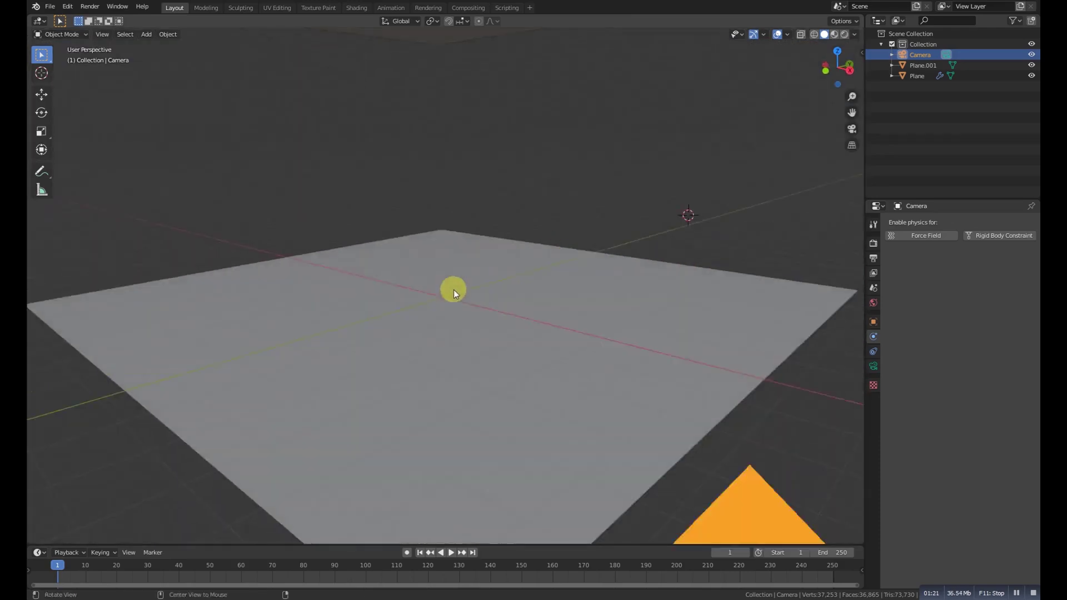
{"action": "scroll", "coordinate": [480, 283], "scroll_direction": "down", "scroll_amount": 5}
{"action": "left_click", "coordinate": [481, 175]}
{"action": "left_click_drag", "start_coordinate": [482, 184], "coordinate": [488, 201], "text": "alt"}
{"action": "left_click", "coordinate": [872, 353]}
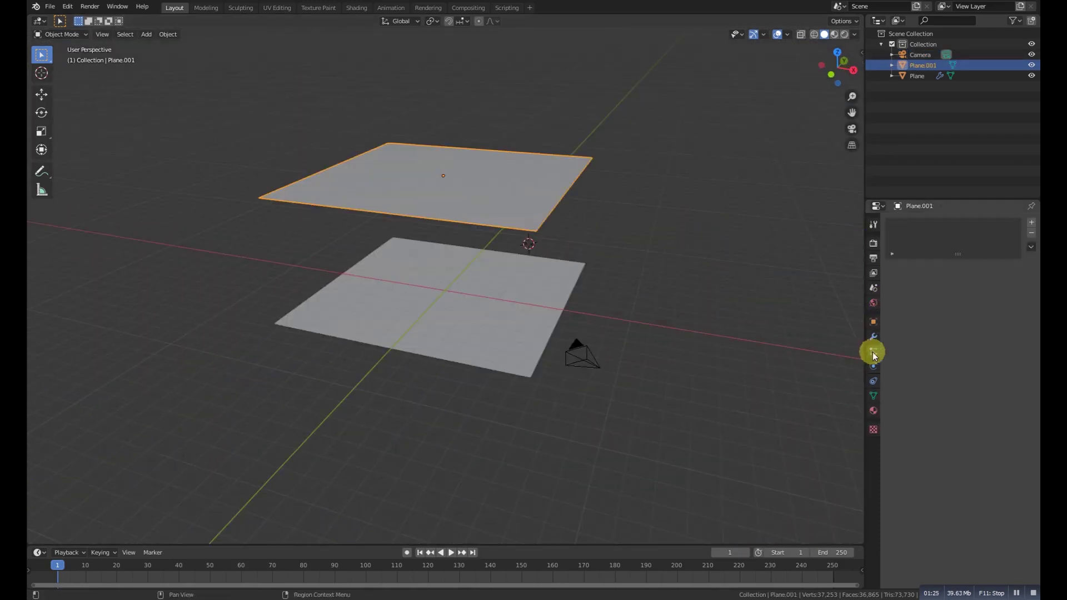
Switch to the front orthographic view and add a cube at the 3D cursor.
{"action": "middle_click_drag", "start_coordinate": [571, 302], "coordinate": [469, 276]}
{"action": "key", "text": "KP_1"}
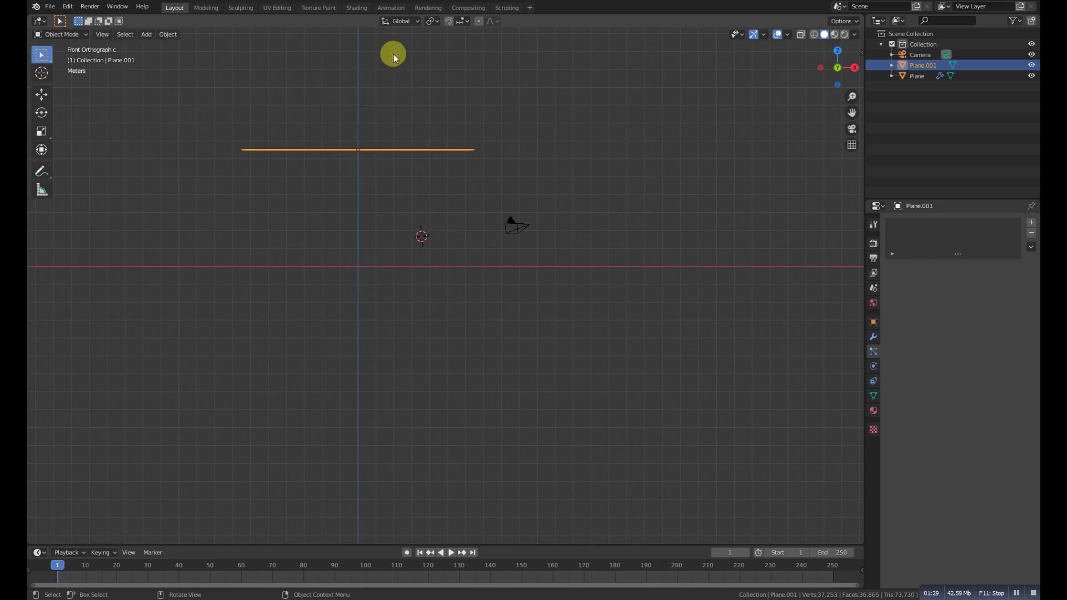
{"action": "key", "text": "shift+a"}
{"action": "mouse_move", "coordinate": [372, 26]}
{"action": "left_click", "coordinate": [409, 37]}
{"action": "scroll", "coordinate": [455, 218], "scroll_direction": "up", "scroll_amount": 5}
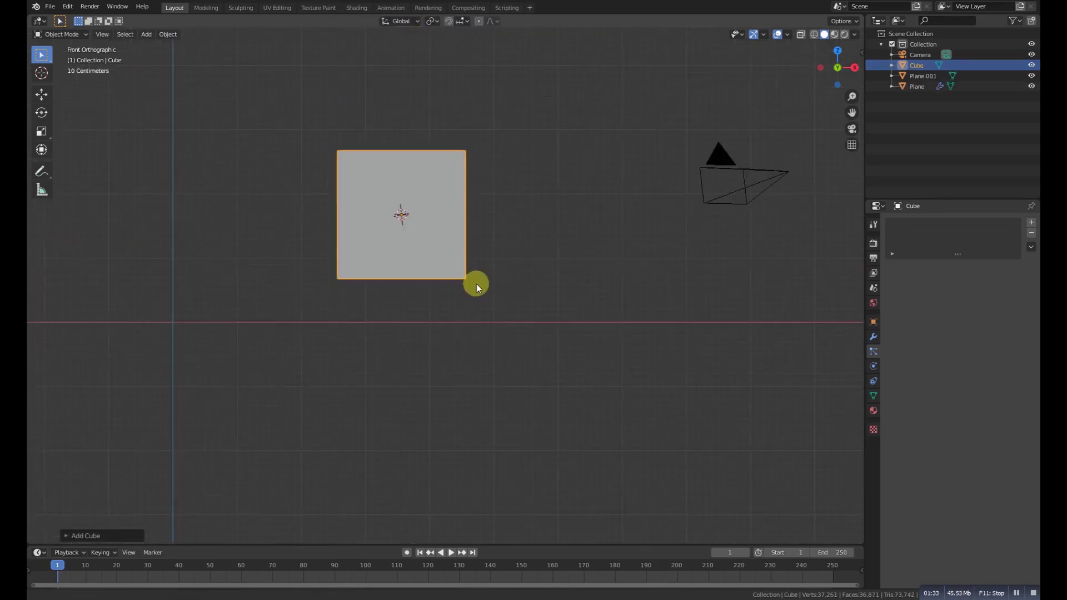
Scale up the cube's top vertices in Edit Mode so the body flares outward from its base.
{"action": "key", "text": "Tab"}
{"action": "scroll", "coordinate": [451, 271], "scroll_direction": "down", "scroll_amount": 2}
{"action": "left_click_drag", "start_coordinate": [357, 174], "coordinate": [482, 236]}
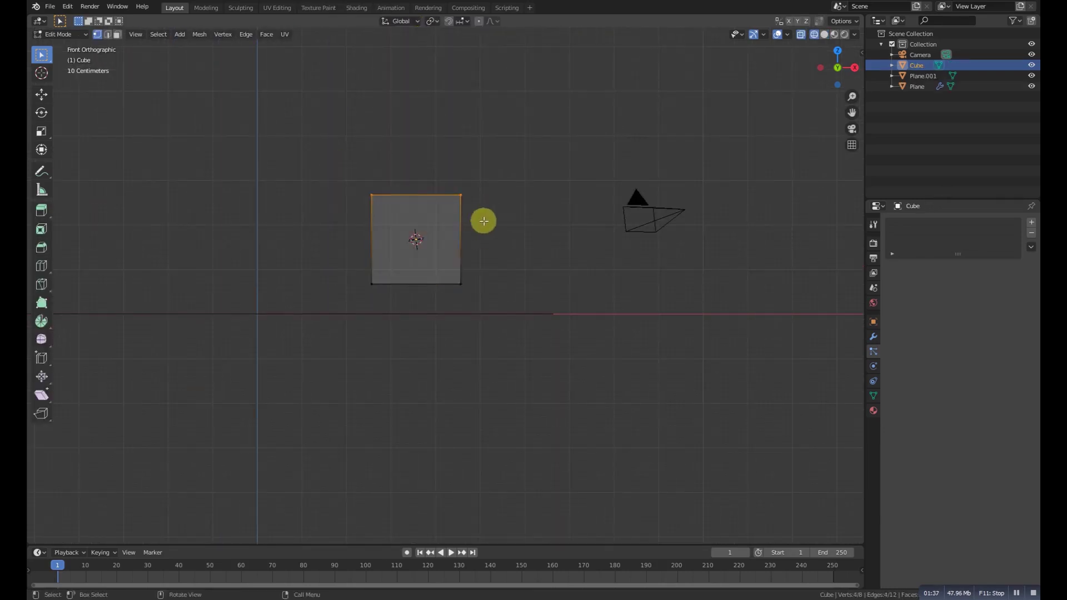
{"action": "key", "text": "s"}
{"action": "left_click", "coordinate": [529, 240]}
Extrude the top face far upward and scale it down to a narrow tip, forming a raindrop shape.
{"action": "key", "text": "e"}
{"action": "left_click", "coordinate": [495, 43]}
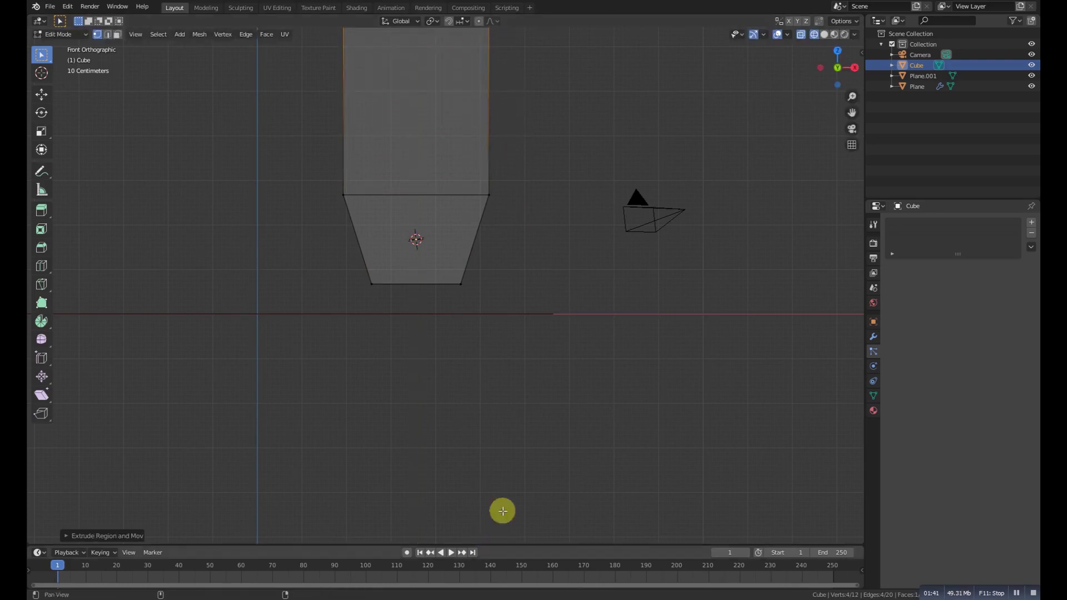
{"action": "scroll", "coordinate": [503, 510], "scroll_direction": "down", "scroll_amount": 4}
{"action": "key", "text": "s"}
{"action": "left_click", "coordinate": [448, 233]}
{"action": "key", "text": "Tab"}
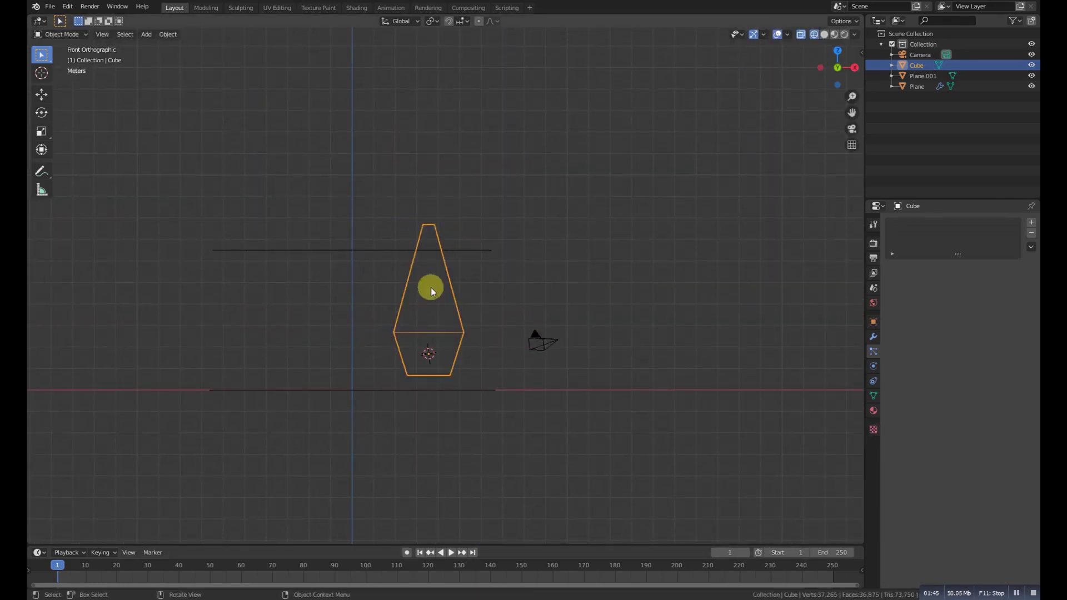
Apply smooth shading to the raindrop-shaped mesh.
{"action": "middle_click_drag", "start_coordinate": [431, 288], "coordinate": [441, 322]}
{"action": "right_click", "coordinate": [439, 318]}
{"action": "left_click", "coordinate": [437, 320]}
{"action": "scroll", "coordinate": [425, 328], "scroll_direction": "down", "scroll_amount": 4}
Scale the raindrop mesh down and move it along X, clear of the planes and past the camera.
{"action": "key", "text": "s"}
{"action": "left_click", "coordinate": [430, 335]}
{"action": "key", "text": "g"}
{"action": "key", "text": "x"}
{"action": "left_click", "coordinate": [620, 333]}
{"action": "middle_click_drag", "start_coordinate": [814, 249], "coordinate": [800, 244]}
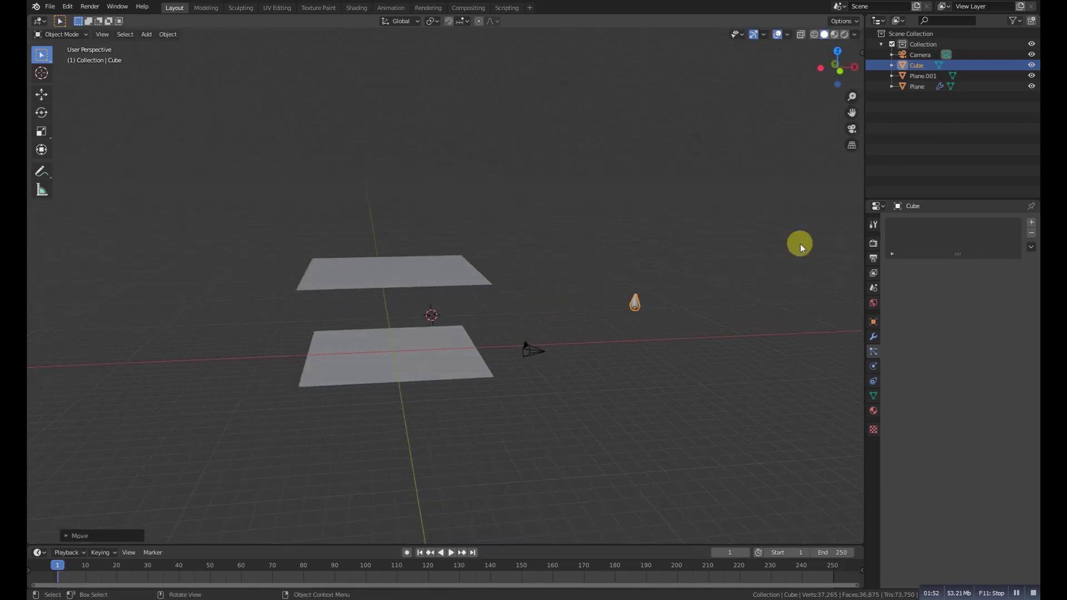
Rename the cube object as Drop.
{"action": "double_click", "coordinate": [916, 65]}
{"action": "type", "text": "Drop"}
{"action": "key", "text": "Return"}
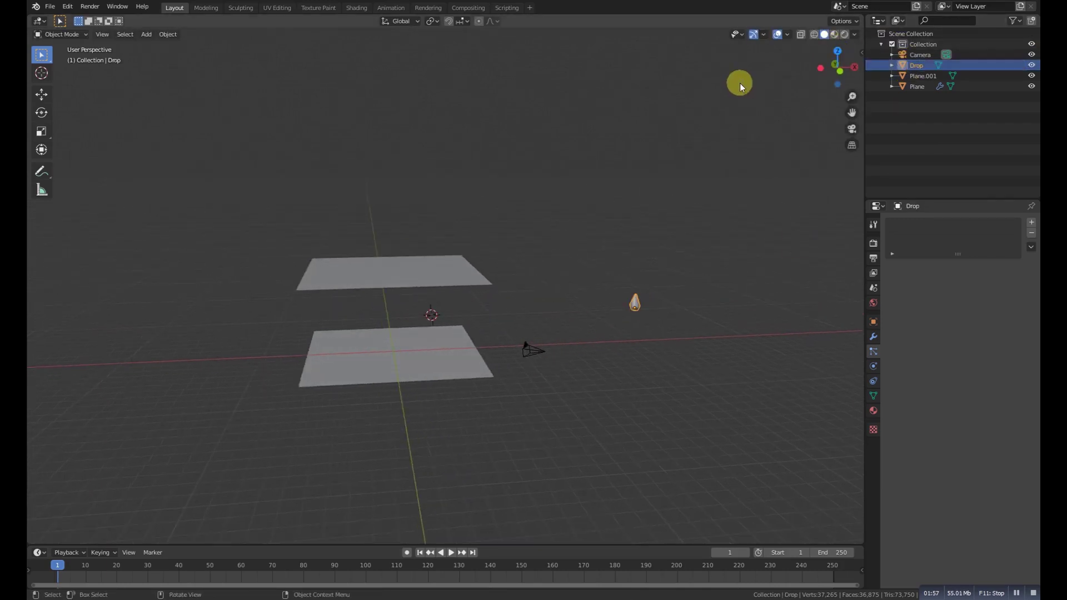
Add an emitter particle system to the upper plane, rendered as Object with Drop as the instance object.
{"action": "left_click", "coordinate": [428, 264]}
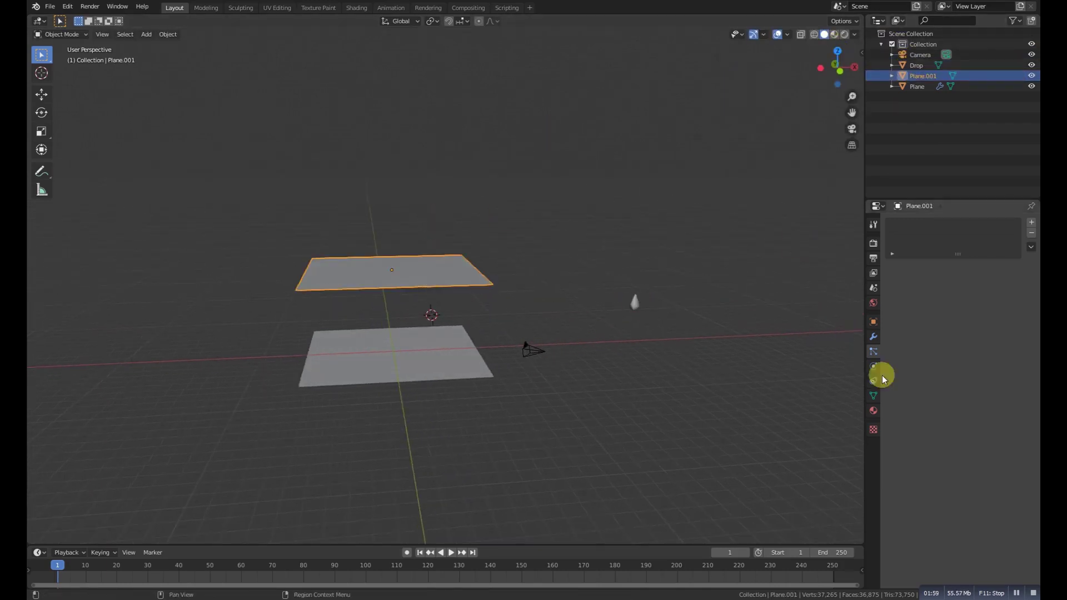
{"action": "left_click", "coordinate": [1031, 223]}
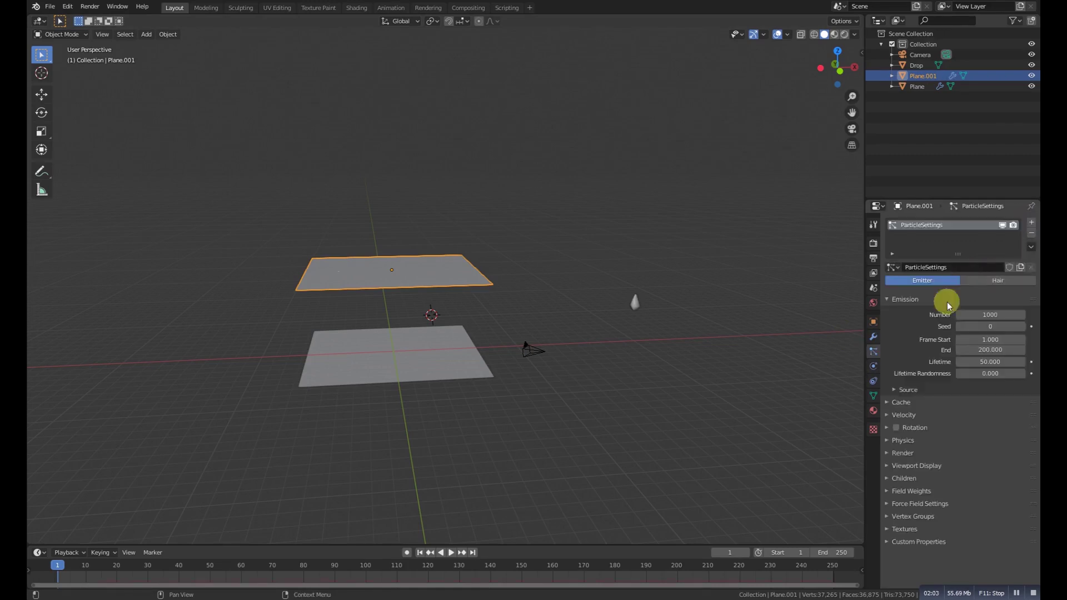
{"action": "left_click", "coordinate": [887, 453]}
{"action": "left_click", "coordinate": [1013, 470]}
{"action": "left_click", "coordinate": [967, 528]}
{"action": "left_click", "coordinate": [1000, 545]}
{"action": "left_click", "coordinate": [939, 447]}
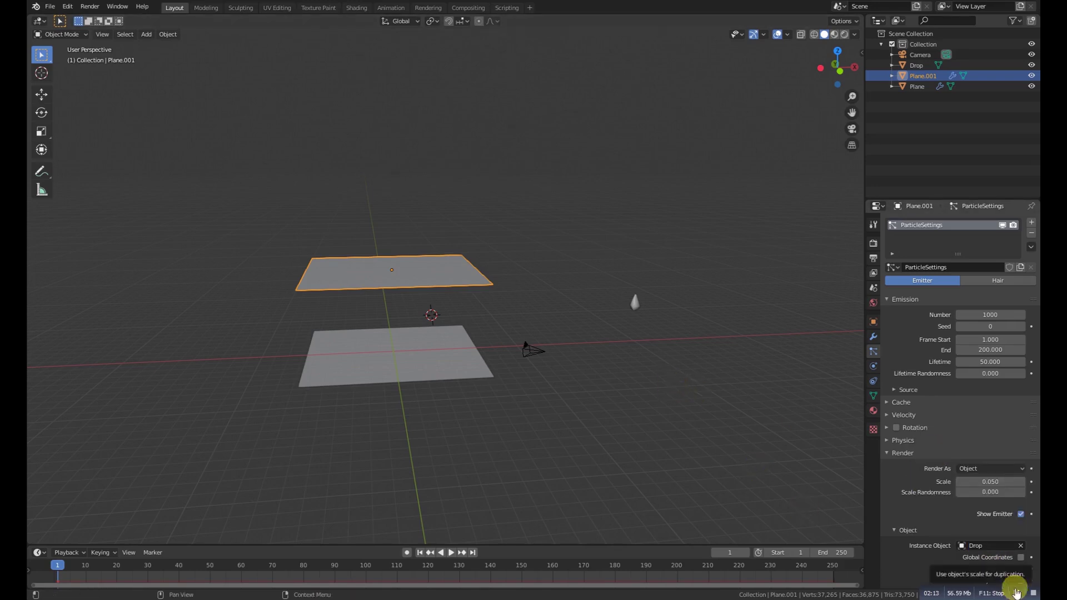
Play the animation to about frame 26 to check the particles falling from the upper plane.
{"action": "scroll", "coordinate": [454, 335], "scroll_direction": "up", "scroll_amount": 4}
{"action": "middle_click_drag", "start_coordinate": [706, 399], "coordinate": [741, 373]}
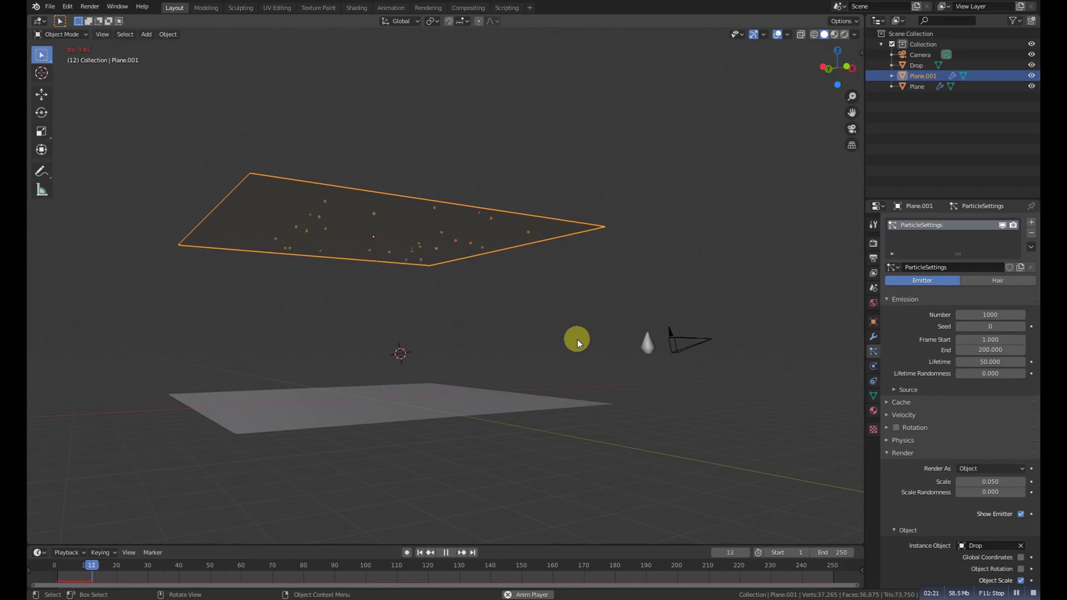
{"action": "key", "text": "space"}
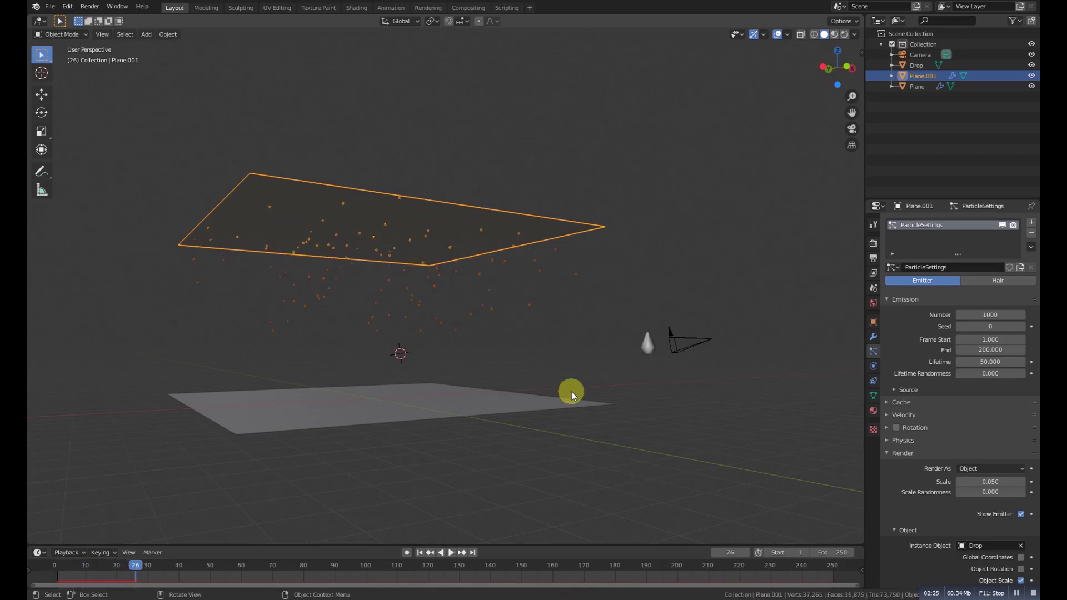
{"action": "left_click", "coordinate": [614, 375]}
{"action": "middle_click_drag", "start_coordinate": [557, 310], "coordinate": [488, 262]}
{"action": "left_click", "coordinate": [489, 262]}
Select the Drop object and scale it up to enlarge the emitted raindrops.
{"action": "left_click", "coordinate": [702, 353]}
{"action": "key", "text": "s"}
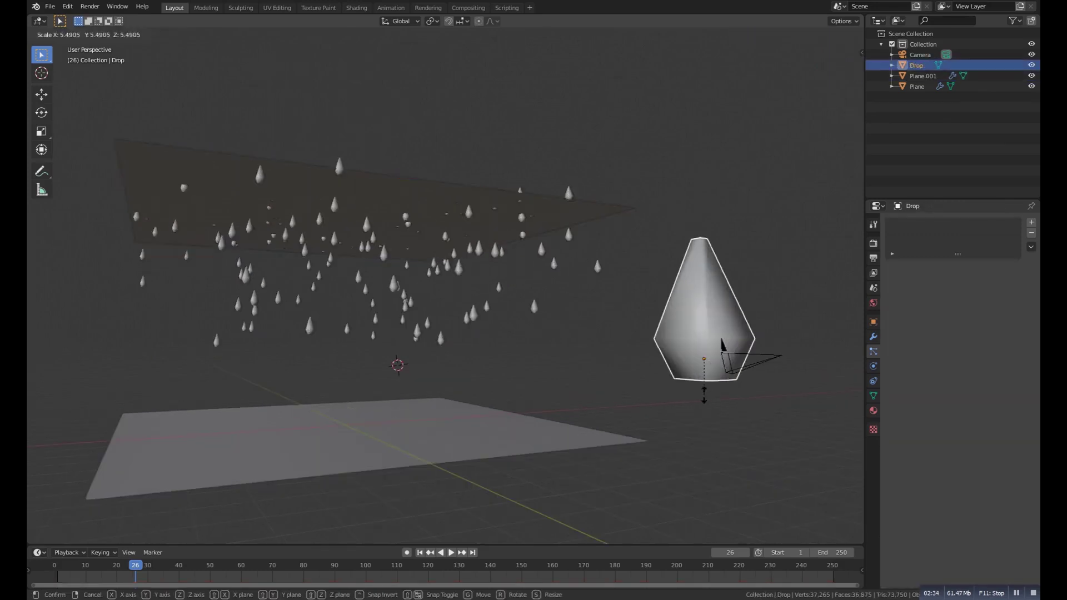
{"action": "left_click", "coordinate": [718, 433]}
{"action": "key", "text": "s"}
{"action": "left_click", "coordinate": [717, 415]}
Play the animation on to about frame 36 to check the resized raindrops against the lower plane.
{"action": "left_click", "coordinate": [622, 378]}
{"action": "middle_click_drag", "start_coordinate": [547, 333], "coordinate": [459, 322]}
{"action": "key", "text": "space"}
{"action": "key", "text": "space"}
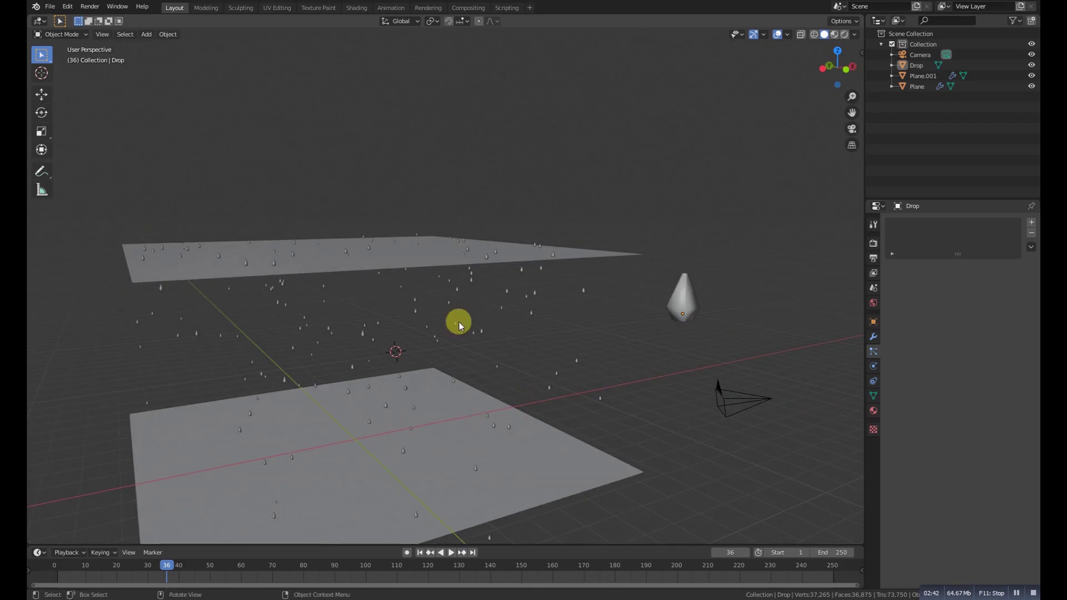
Enable Dynamic Paint on the upper plane and add it as a Brush.
{"action": "left_click", "coordinate": [466, 262]}
{"action": "left_click", "coordinate": [872, 366]}
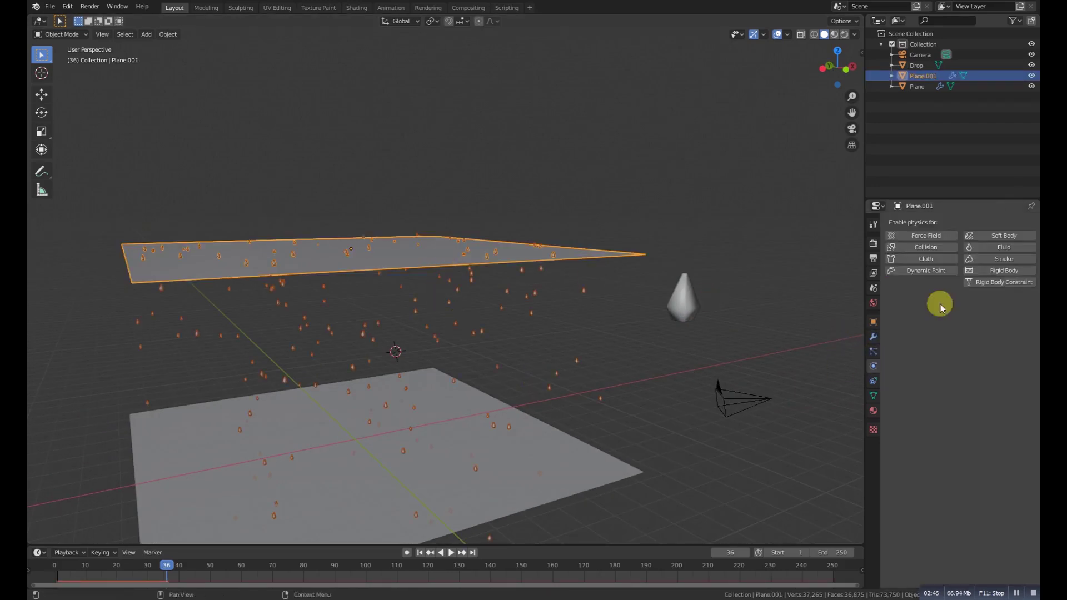
{"action": "left_click", "coordinate": [933, 267]}
{"action": "left_click", "coordinate": [978, 384]}
{"action": "left_click", "coordinate": [958, 391]}
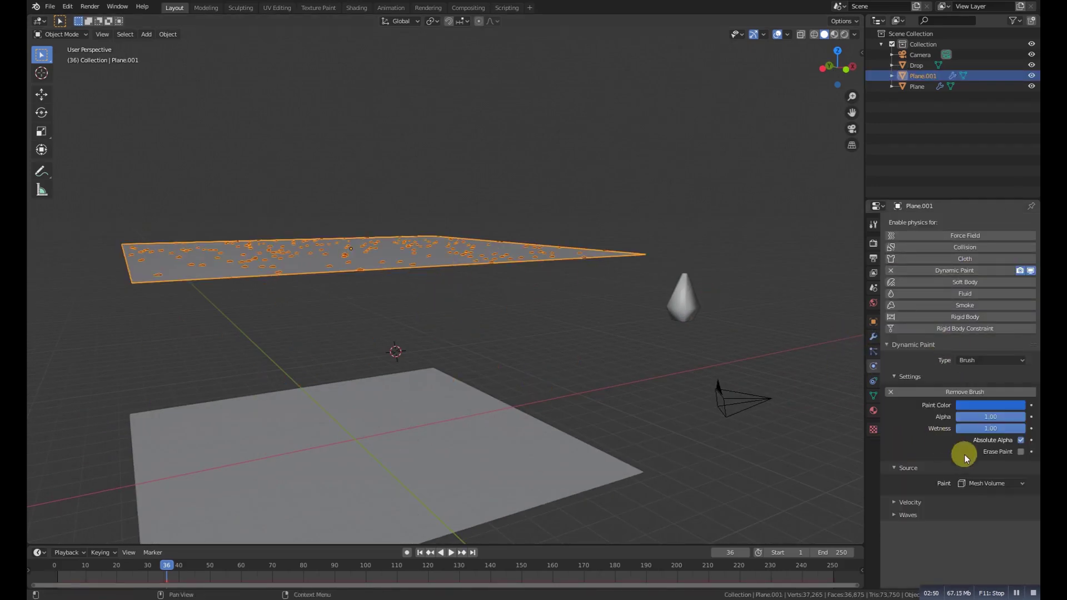
Set the brush's paint source to Particle System and assign ParticleSettings as the particle system.
{"action": "left_click", "coordinate": [976, 485]}
{"action": "left_click", "coordinate": [963, 490]}
{"action": "left_click", "coordinate": [978, 500]}
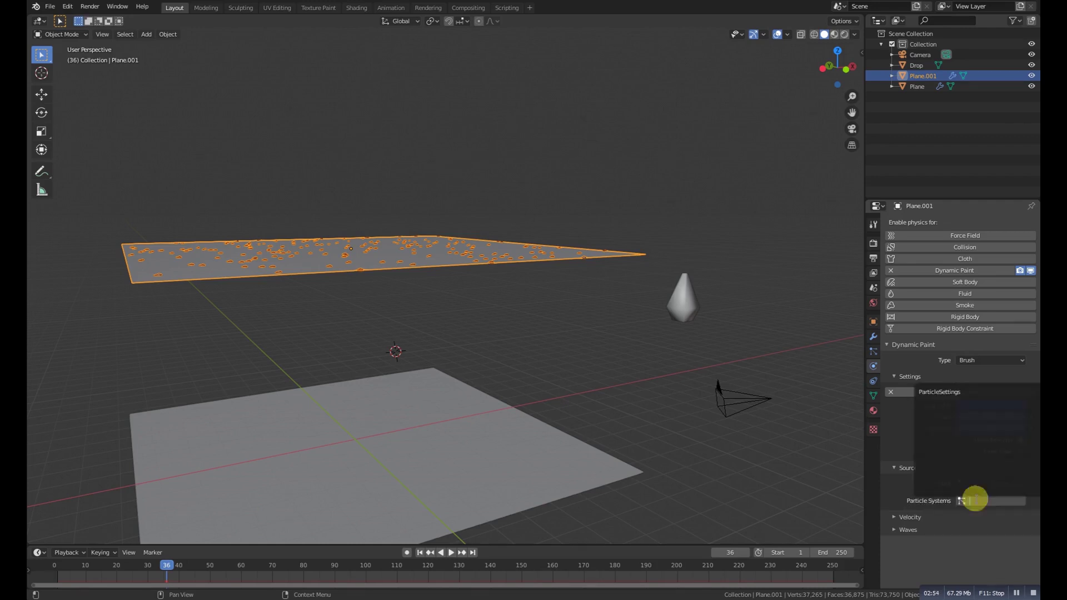
{"action": "left_click", "coordinate": [945, 393]}
Play the animation from the start to about frame 64 to check the ripples on the lower plane.
{"action": "left_click", "coordinate": [638, 337]}
{"action": "middle_click_drag", "start_coordinate": [638, 337], "coordinate": [558, 358]}
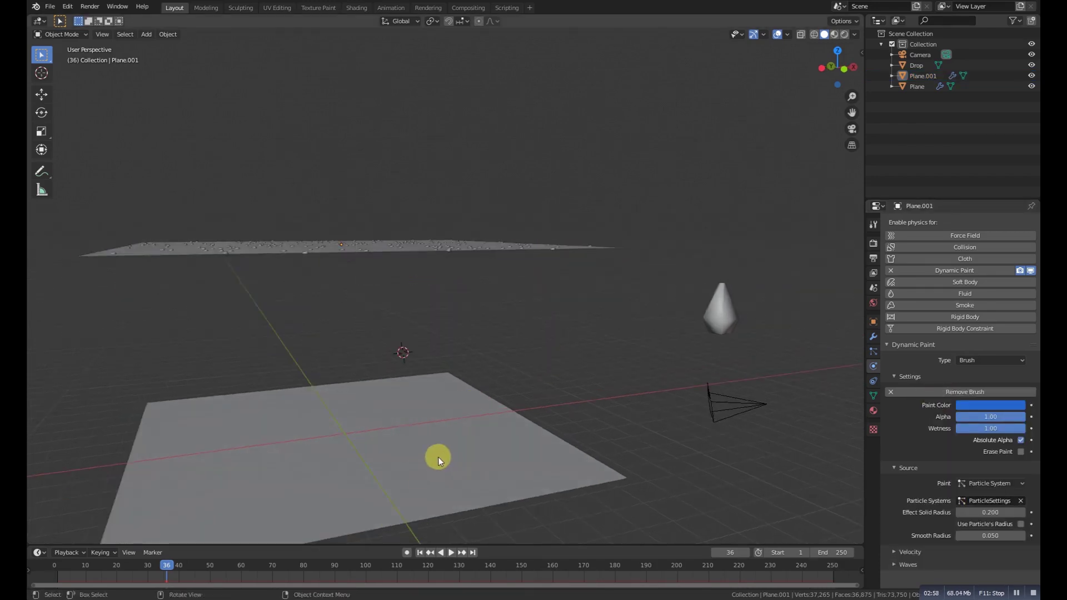
{"action": "key", "text": "KP_0"}
{"action": "middle_click_drag", "start_coordinate": [367, 396], "coordinate": [303, 407]}
{"action": "scroll", "coordinate": [302, 407], "scroll_direction": "down", "scroll_amount": 3}
{"action": "left_click_drag", "start_coordinate": [139, 572], "coordinate": [53, 568]}
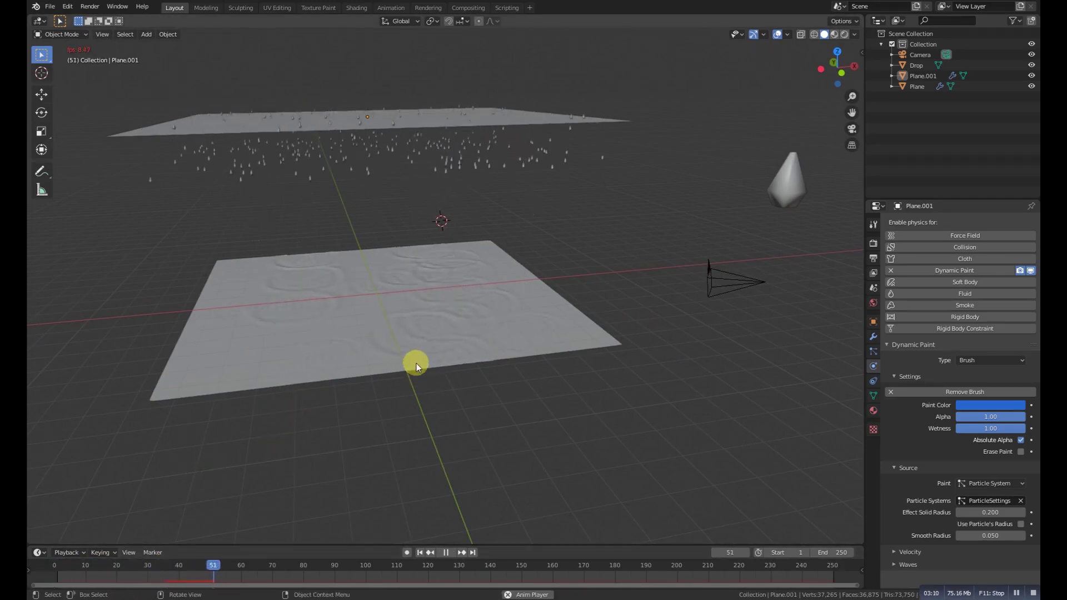
{"action": "key", "text": "space"}
Set the upper plane's particle lifetime to 171.2 and play on to about frame 130, checking the rain through the camera.
{"action": "left_click", "coordinate": [471, 119]}
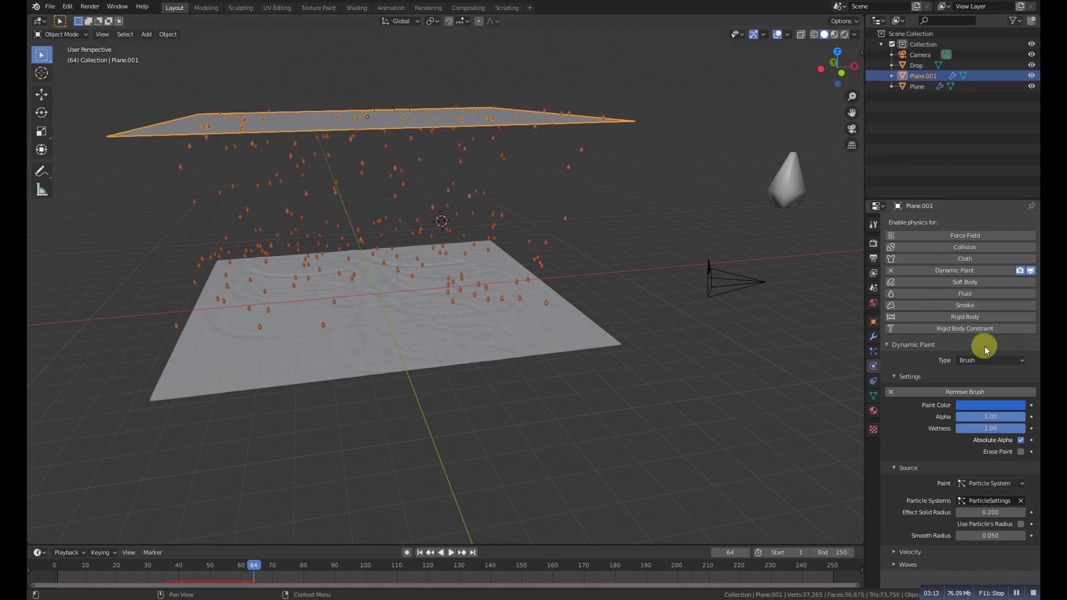
{"action": "left_click", "coordinate": [873, 352]}
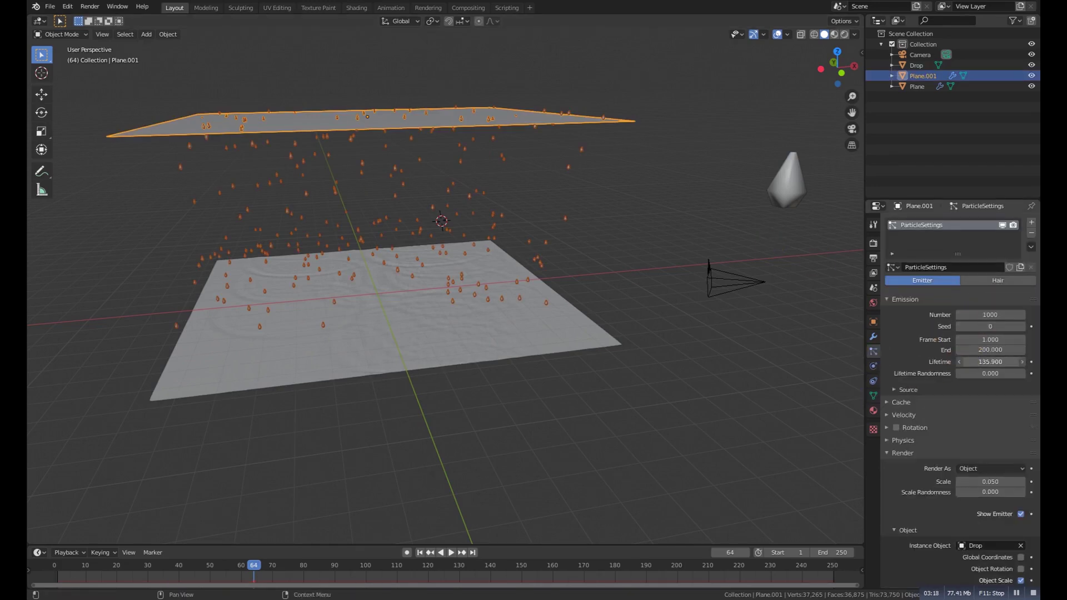
{"action": "key", "text": "space"}
{"action": "left_click", "coordinate": [589, 378]}
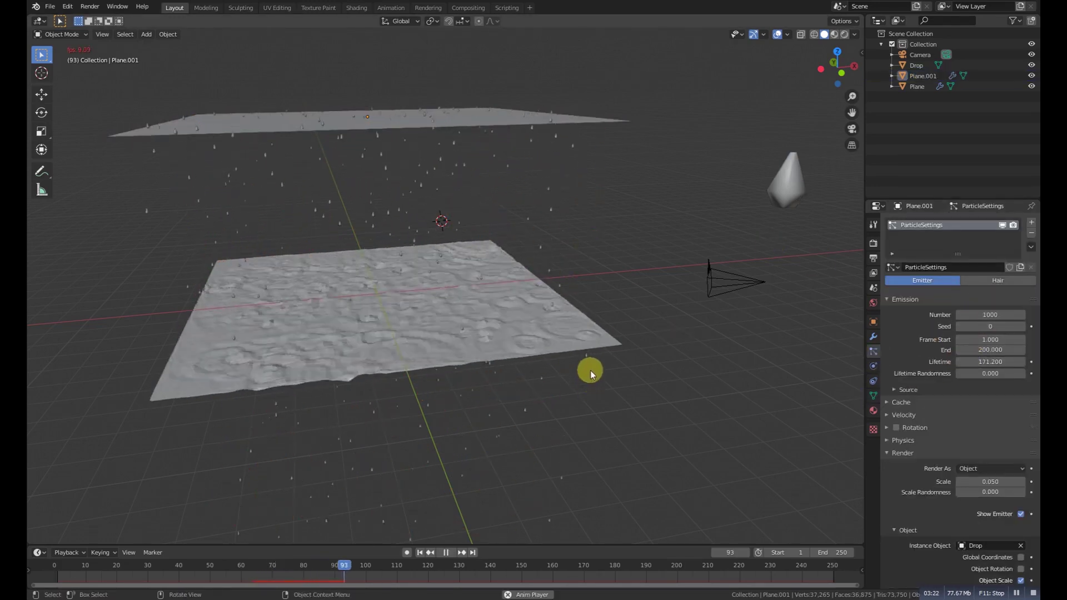
{"action": "key", "text": "KP_0"}
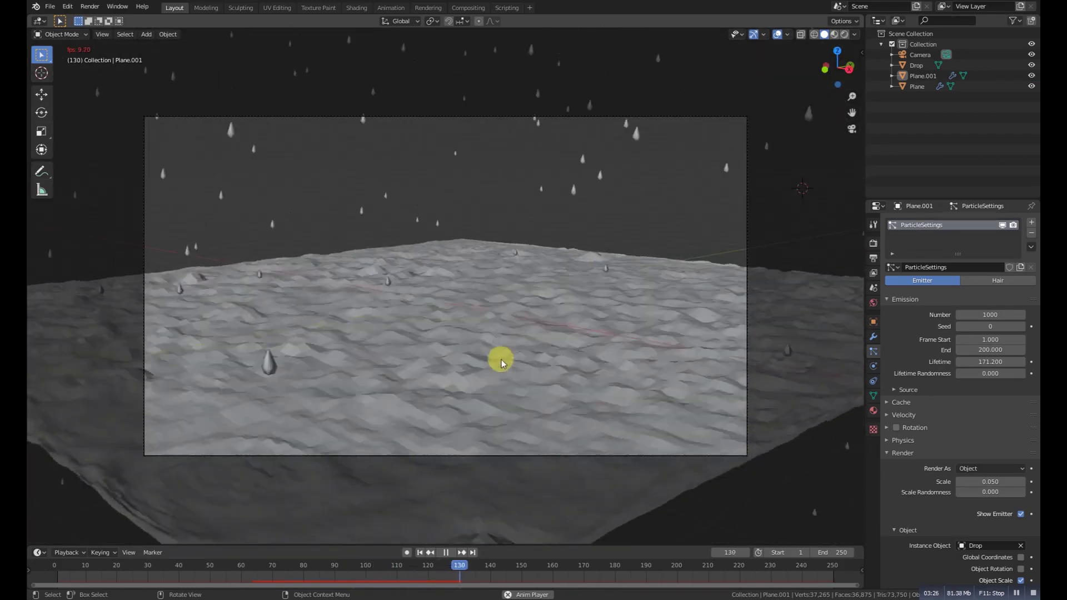
{"action": "key", "text": "space"}
Return the animation to frame 0, select the lower plane and display its modifiers.
{"action": "left_click_drag", "start_coordinate": [460, 567], "coordinate": [54, 592]}
{"action": "left_click", "coordinate": [439, 402]}
{"action": "middle_click_drag", "start_coordinate": [439, 402], "coordinate": [494, 414]}
{"action": "key", "text": "s"}
{"action": "right_click", "coordinate": [458, 409]}
{"action": "scroll", "coordinate": [285, 485], "scroll_direction": "down", "scroll_amount": 3}
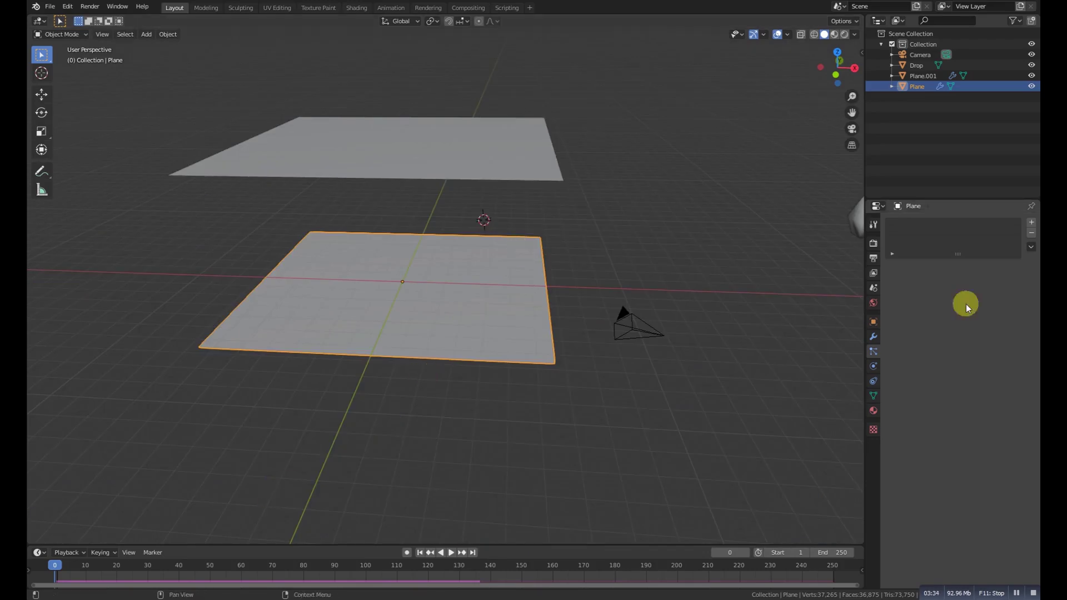
{"action": "left_click", "coordinate": [873, 336]}
{"action": "left_click", "coordinate": [916, 255]}
{"action": "left_click", "coordinate": [920, 231]}
{"action": "left_click", "coordinate": [848, 371]}
{"action": "left_click", "coordinate": [1028, 293]}
Add a Subdivision Surface modifier to the lower plane with 2 viewport subdivisions.
{"action": "left_click", "coordinate": [946, 222]}
{"action": "left_click", "coordinate": [867, 383]}
{"action": "left_click", "coordinate": [953, 356]}
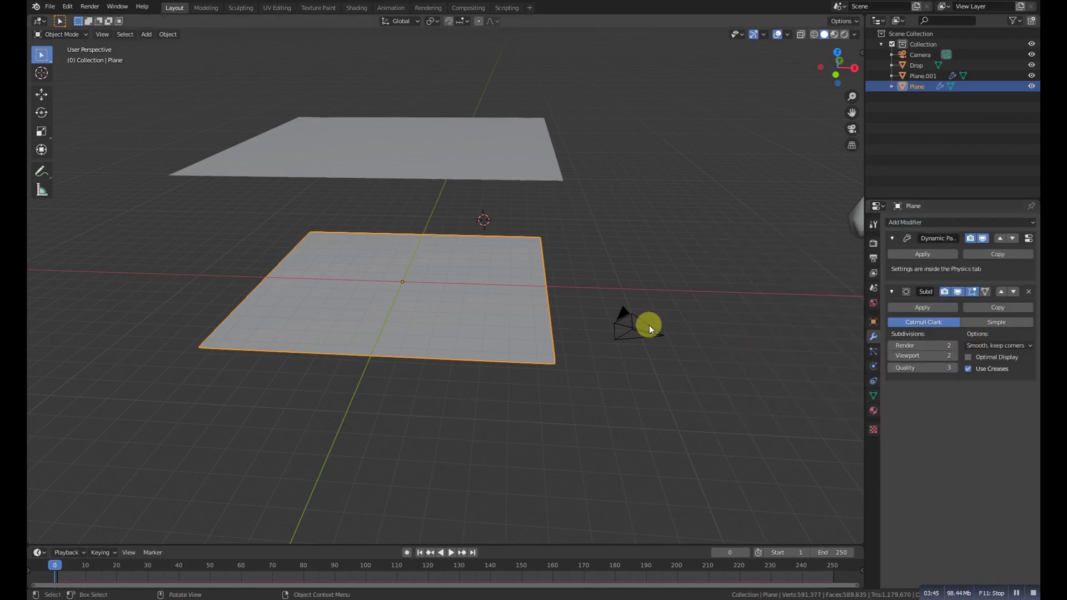
Play the animation to about frame 48 to examine the subdivided ripples up close, and return to frame 0.
{"action": "key", "text": "KP_0"}
{"action": "key", "text": "alt+a"}
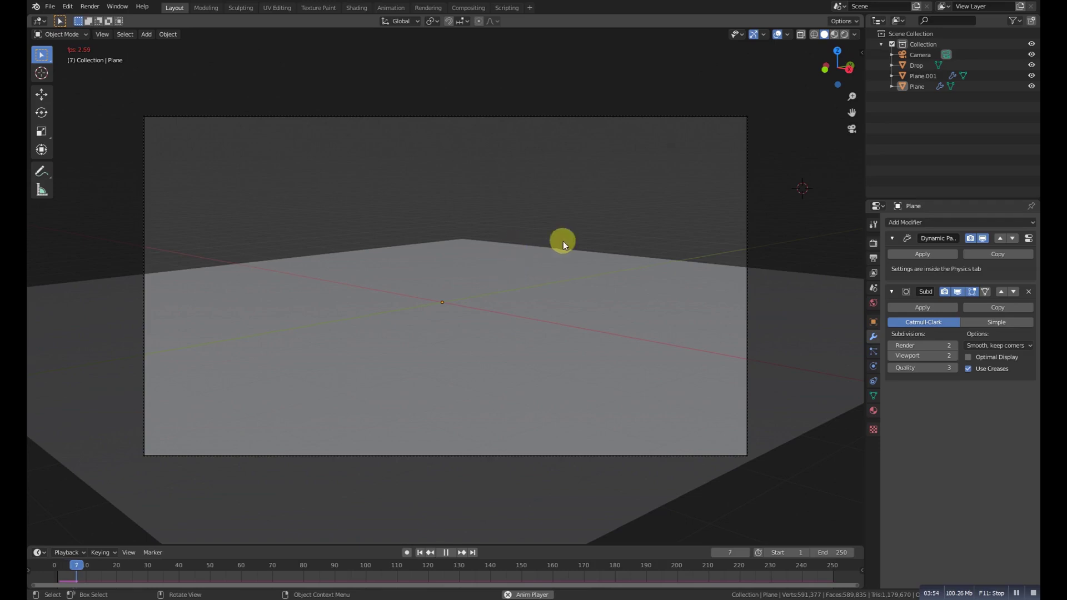
{"action": "middle_click_drag", "start_coordinate": [416, 212], "coordinate": [434, 216]}
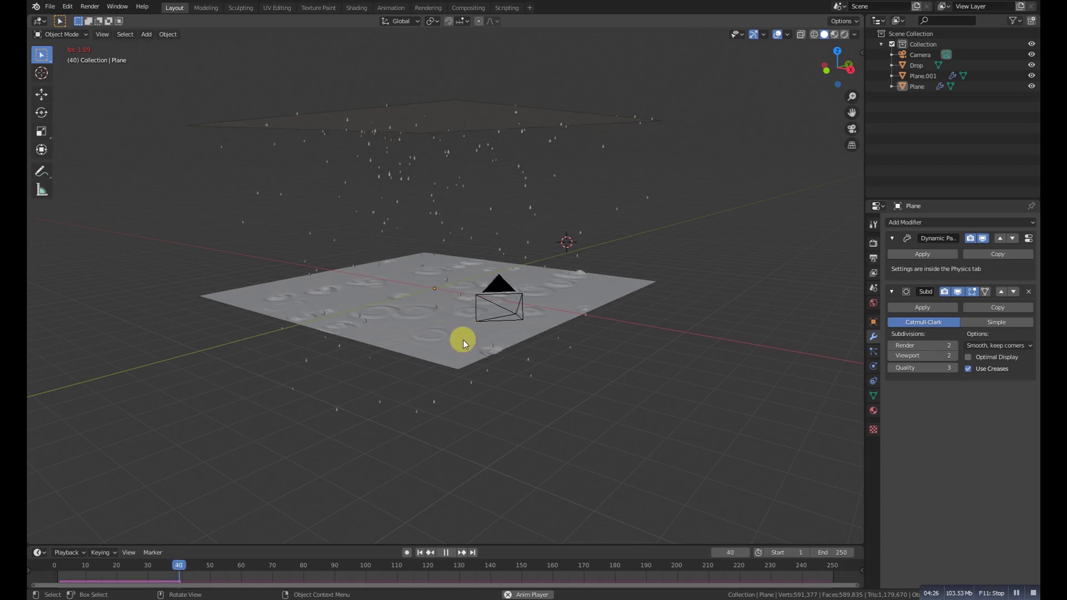
{"action": "scroll", "coordinate": [463, 339], "scroll_direction": "up", "scroll_amount": 2}
{"action": "scroll", "coordinate": [463, 338], "scroll_direction": "up", "scroll_amount": 1}
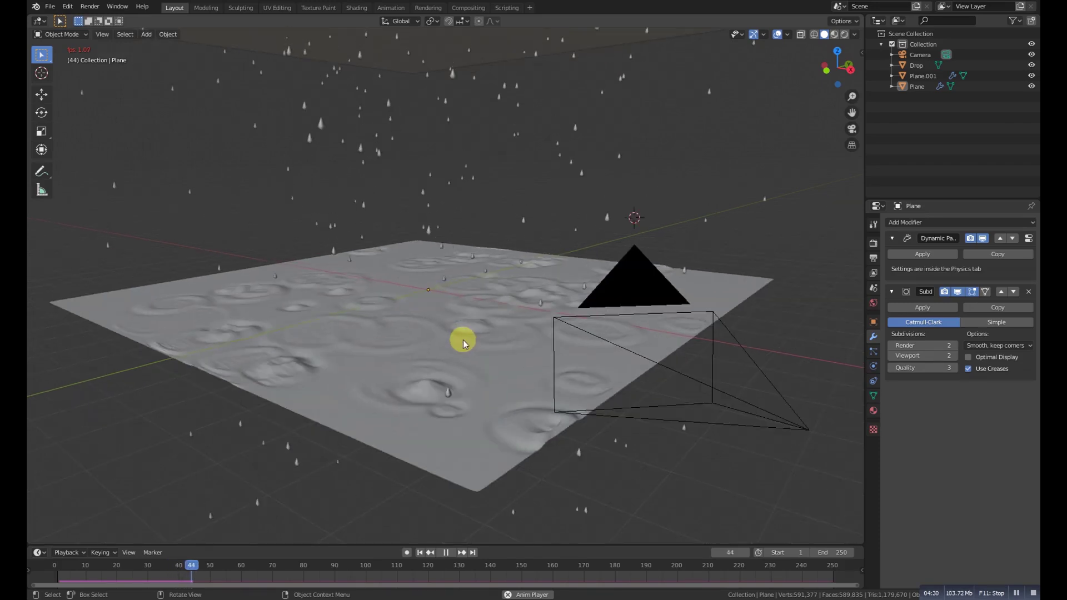
{"action": "left_click", "coordinate": [446, 552]}
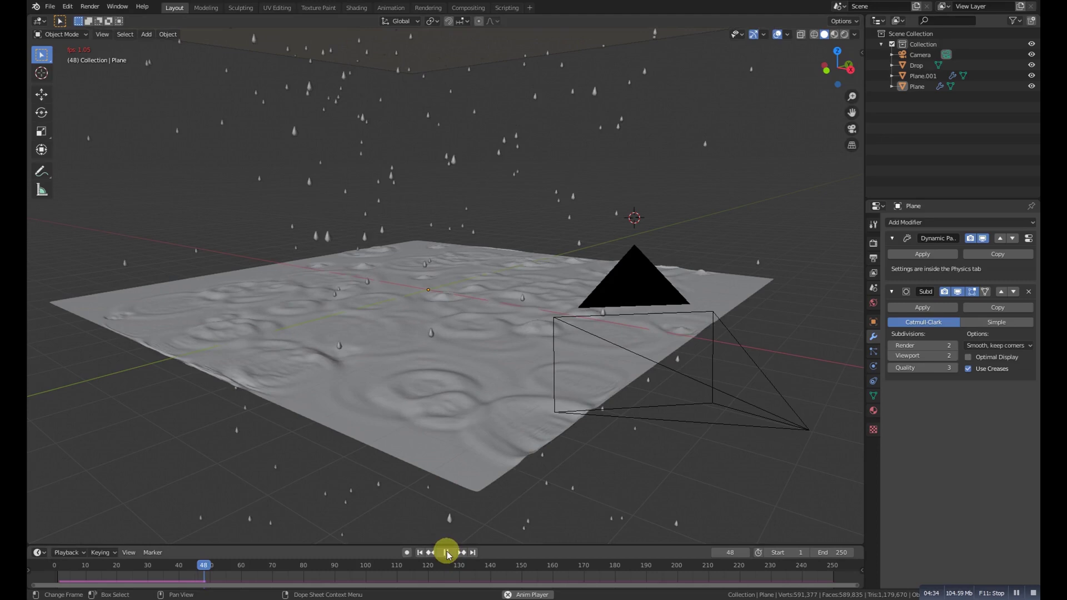
{"action": "left_click_drag", "start_coordinate": [200, 565], "coordinate": [32, 576]}
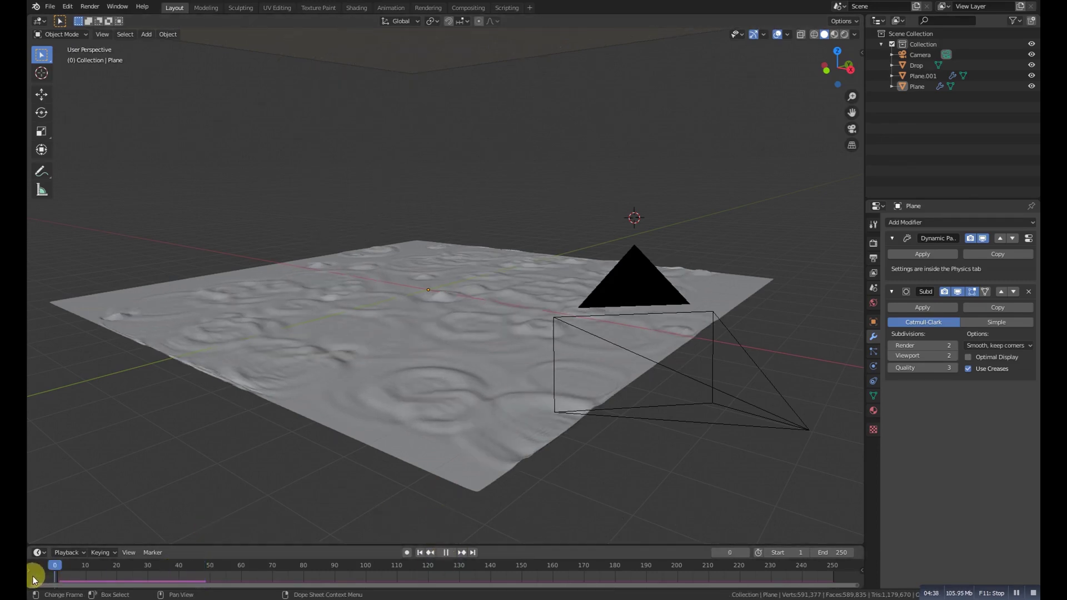
Set the Scale Influence of the lower plane's Dynamic Paint wave surface to 0.50.
{"action": "left_click", "coordinate": [425, 451]}
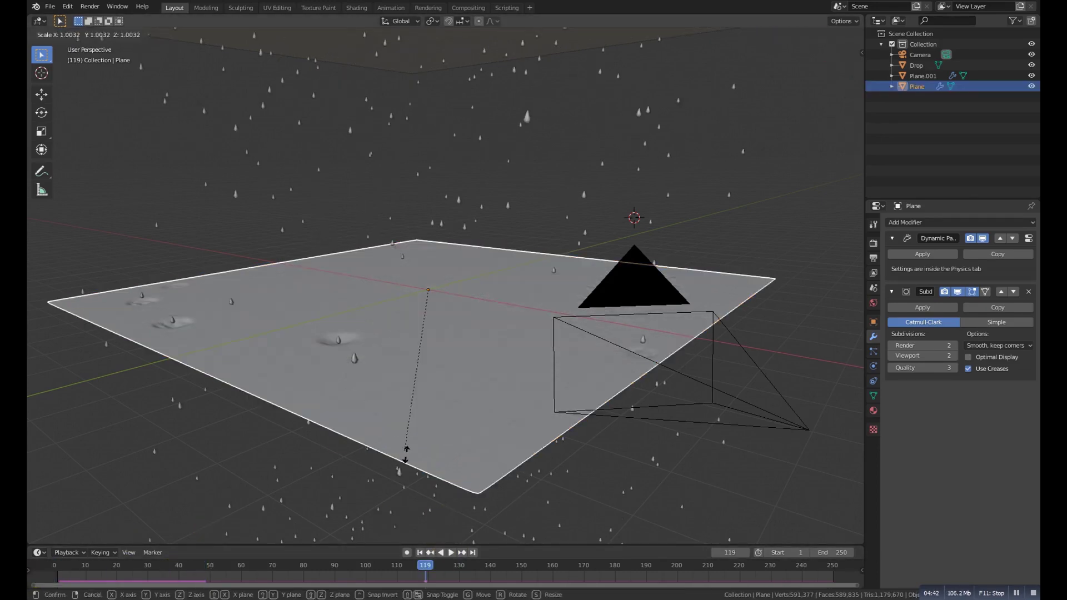
{"action": "left_click", "coordinate": [874, 365]}
{"action": "scroll", "coordinate": [1000, 481], "scroll_direction": "down", "scroll_amount": 5}
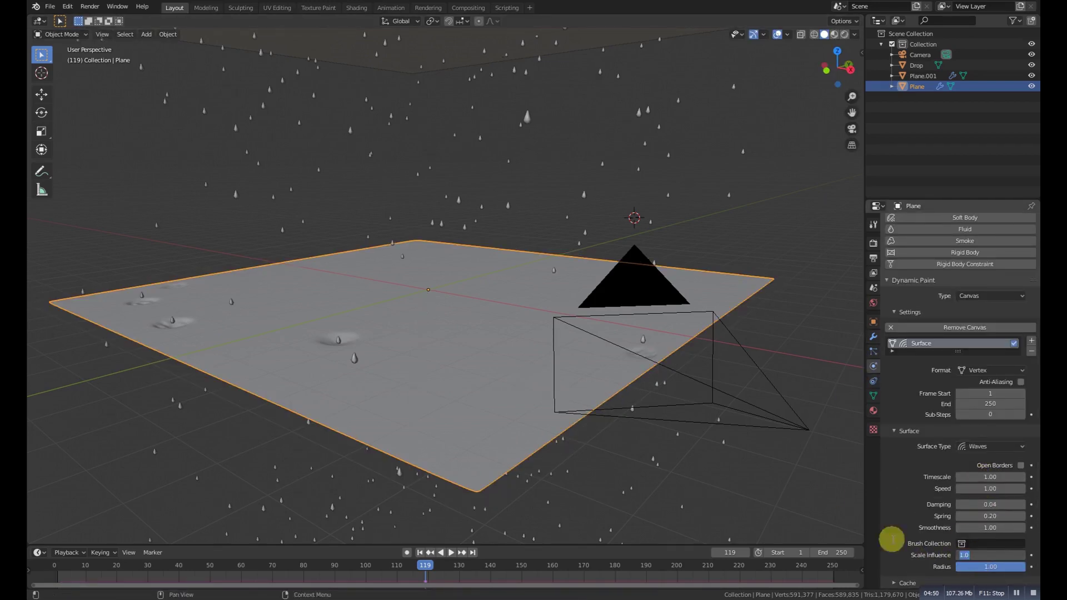
{"action": "key", "text": "Return"}
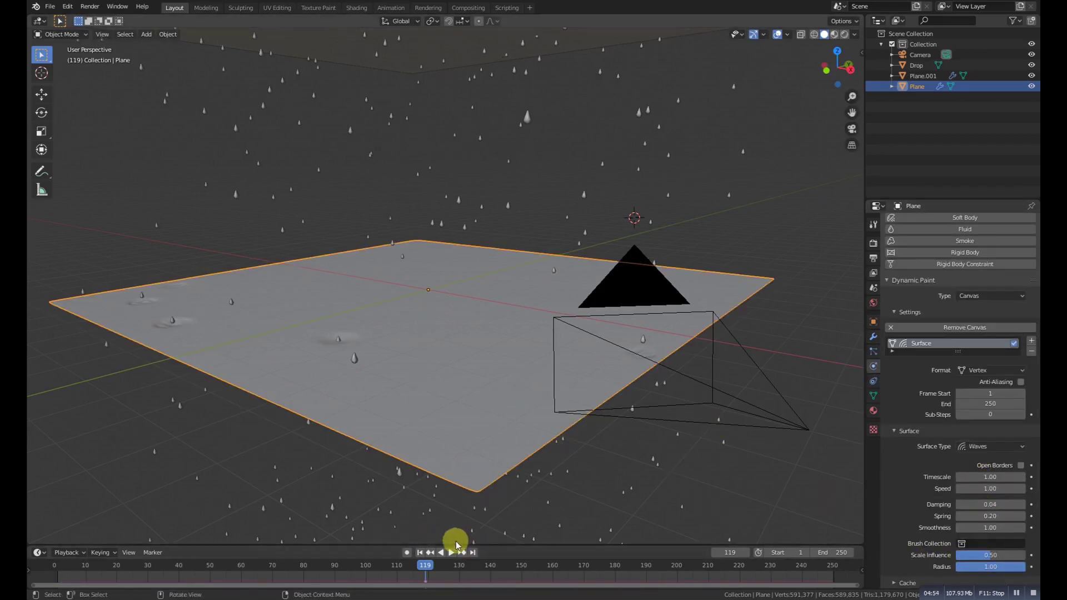
Set the current frame to 0 and replay the animation from the start to check the new wave influence.
{"action": "left_click", "coordinate": [725, 552]}
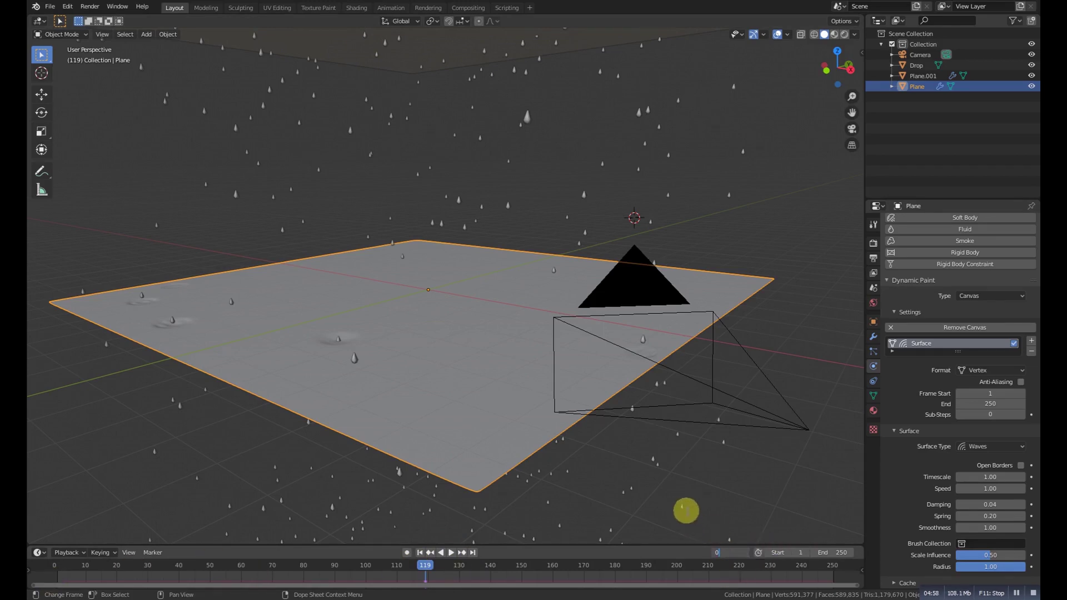
{"action": "type", "text": "0"}
{"action": "key", "text": "Return"}
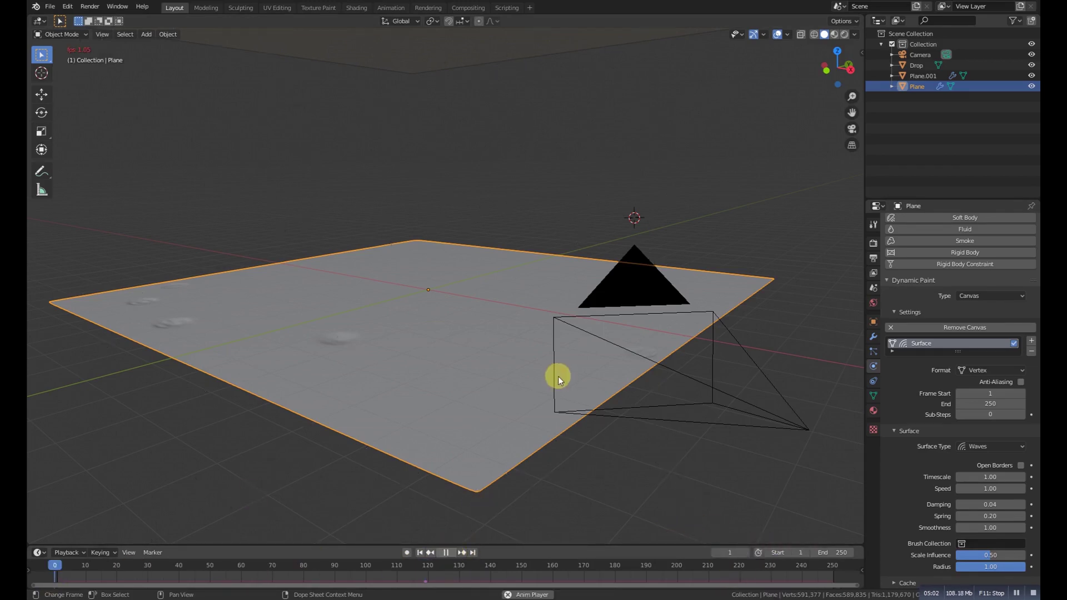
{"action": "left_click_drag", "start_coordinate": [68, 567], "coordinate": [32, 565]}
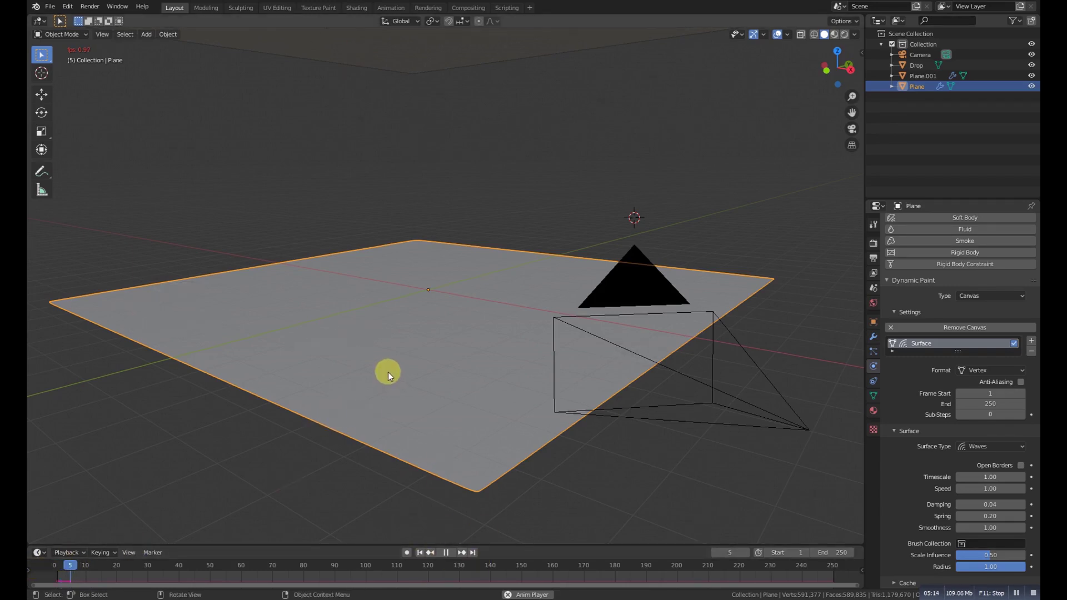
Set the lower plane's Subdivision Surface levels to 1 for both render and viewport, and resume the playback.
{"action": "left_click", "coordinate": [873, 336]}
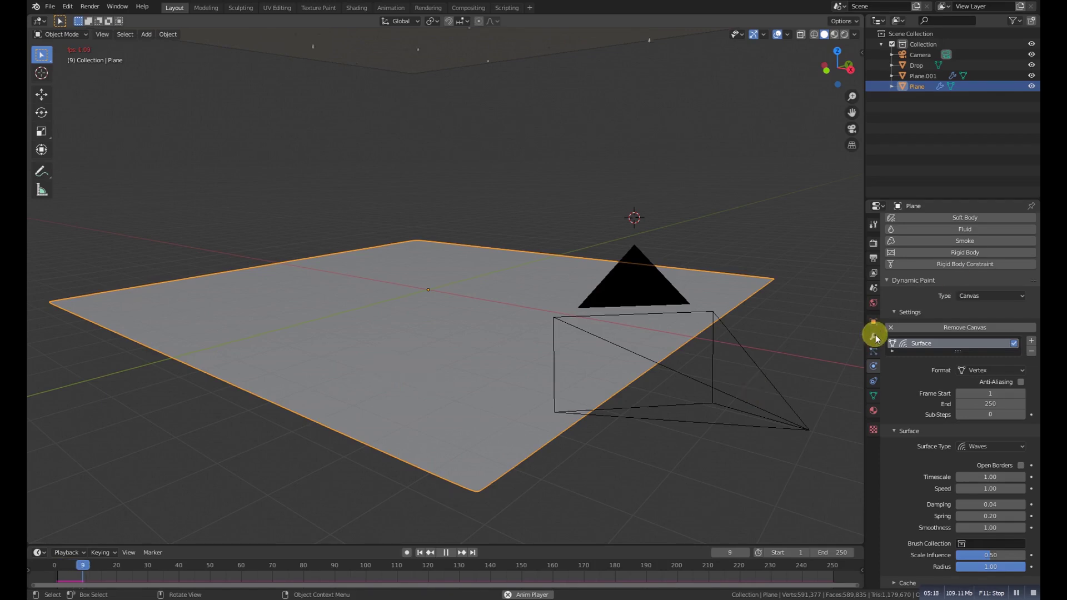
{"action": "left_click", "coordinate": [447, 551]}
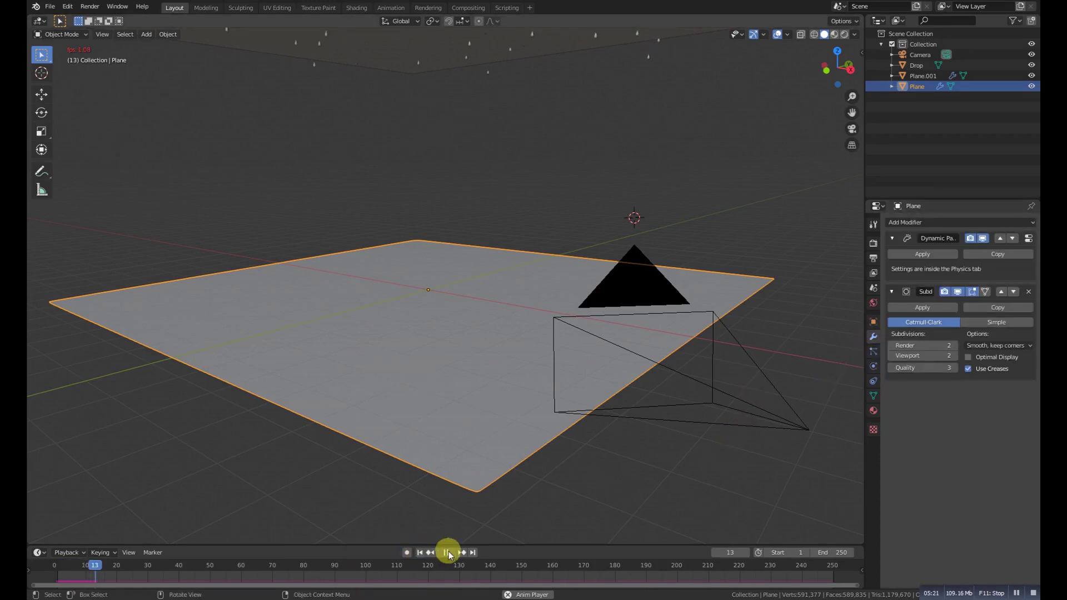
{"action": "left_click", "coordinate": [891, 355]}
{"action": "left_click", "coordinate": [451, 552]}
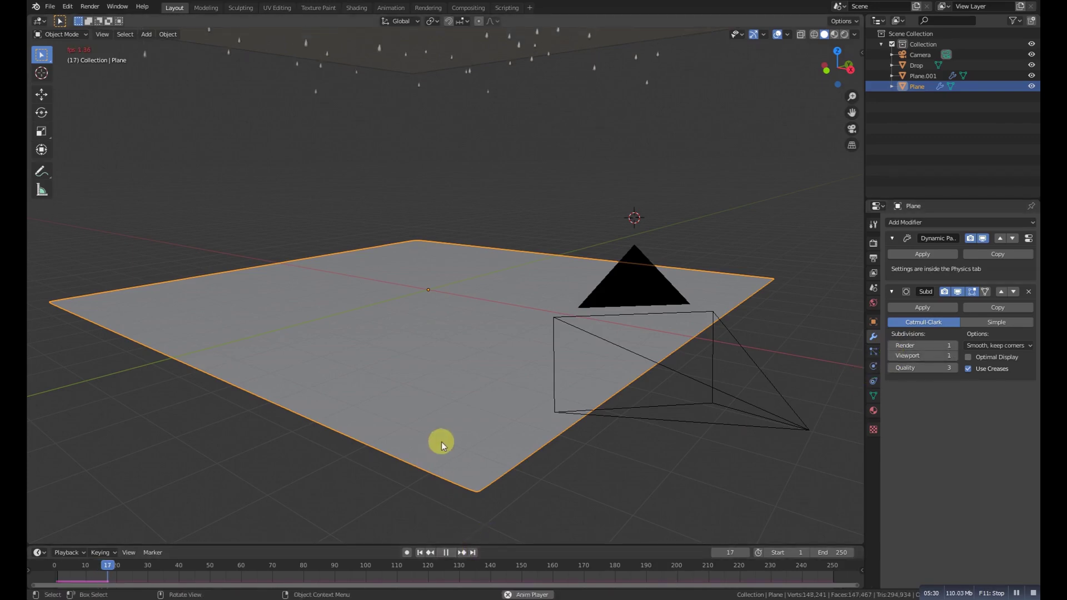